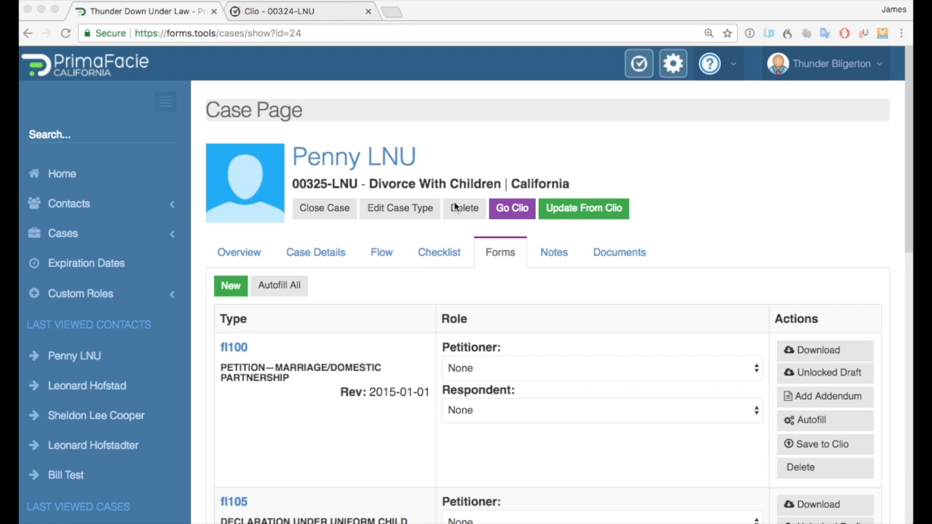
# Check which contacts are available in the fl100 form's Petitioner list.
pyautogui.scroll(-10, 395, 306)
pyautogui.scroll(10, 395, 320)
pyautogui.click(473, 368)
pyautogui.click(556, 371)
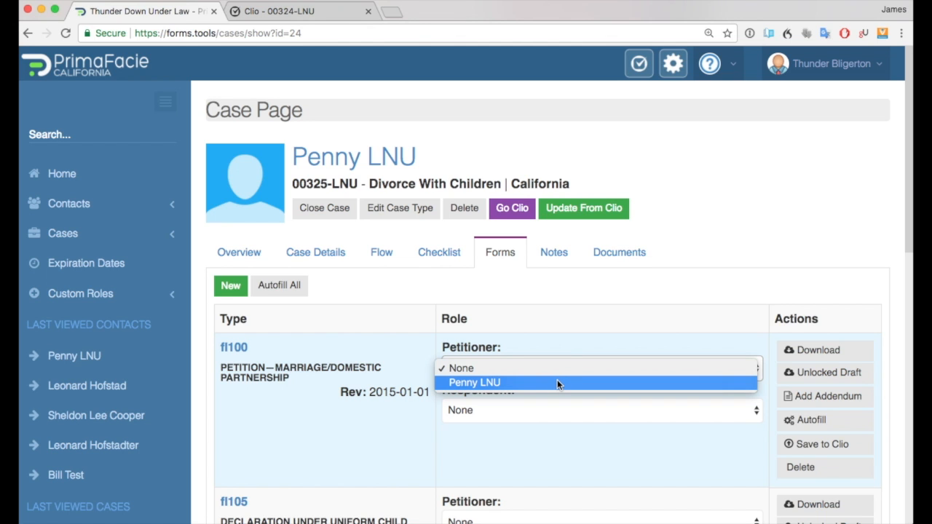
pyautogui.click(570, 343)
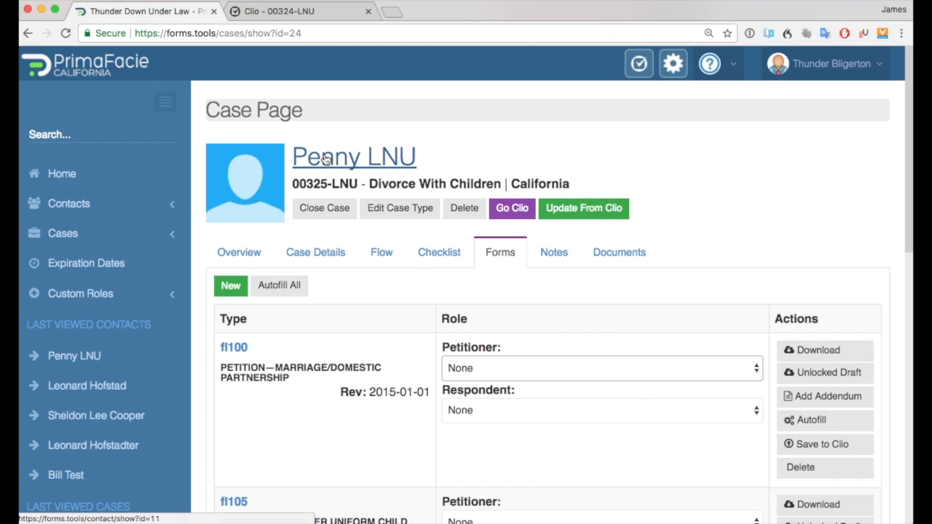
# On the client's contact page, link the other spouse's existing contact as a related contact with relationship Spouse.
pyautogui.click(327, 159)
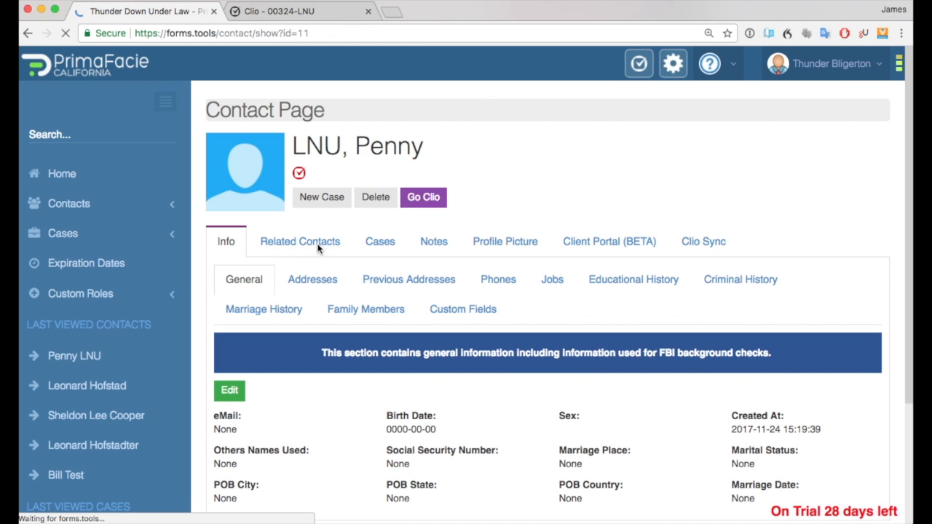
pyautogui.click(310, 245)
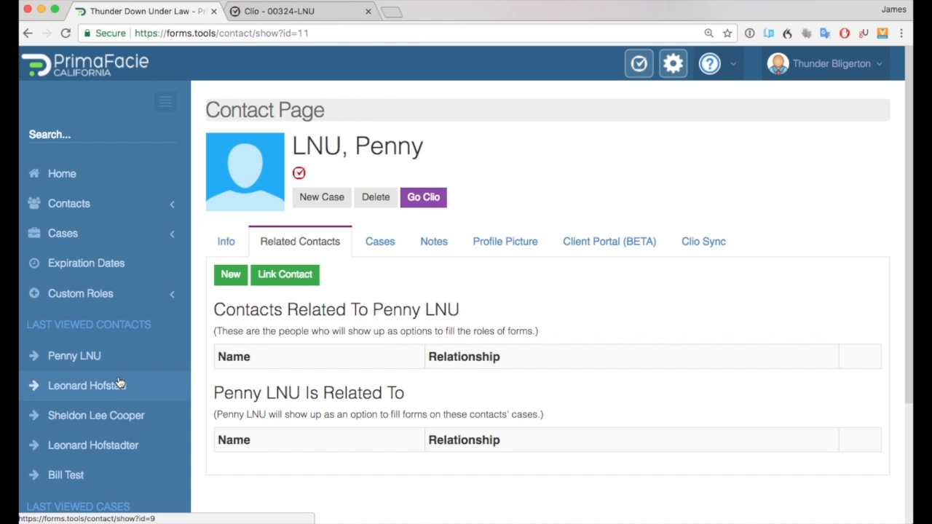
pyautogui.click(300, 281)
pyautogui.click(212, 153)
pyautogui.write('Leonard')
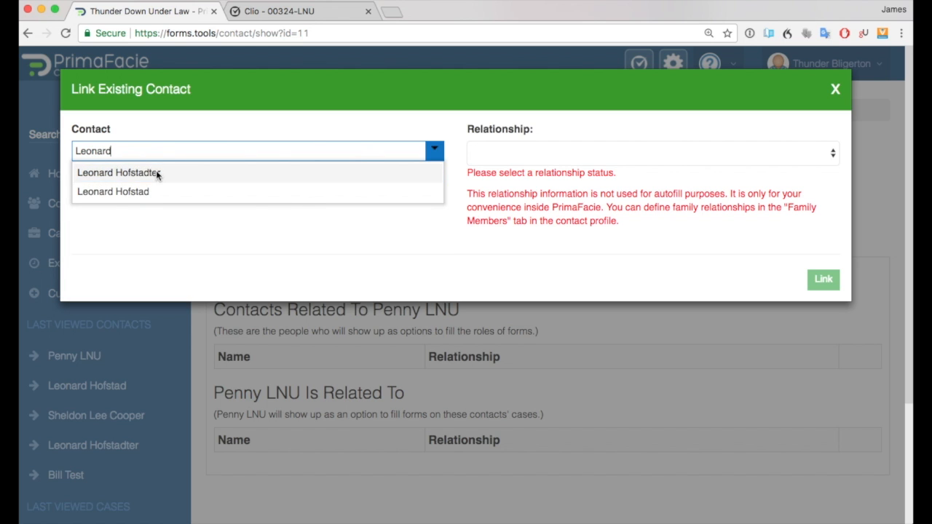
pyautogui.click(156, 173)
pyautogui.click(828, 154)
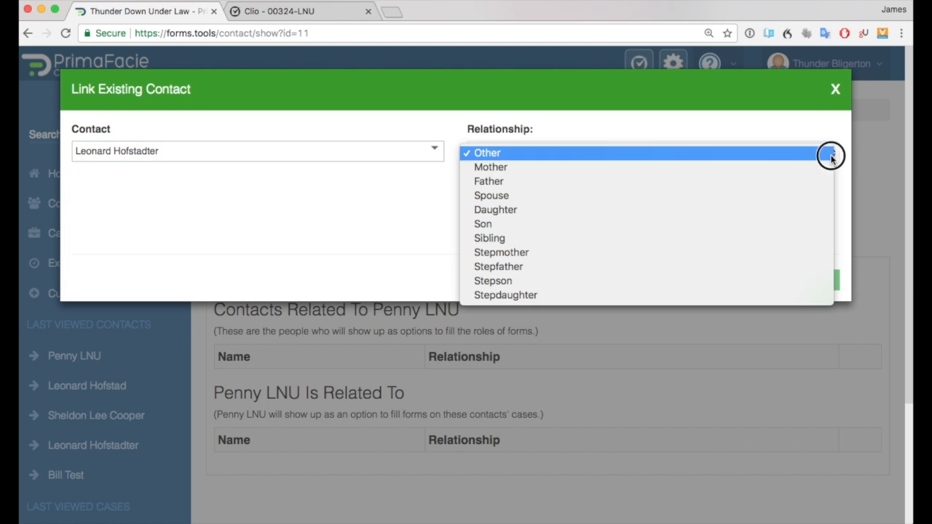
pyautogui.click(767, 194)
pyautogui.click(822, 260)
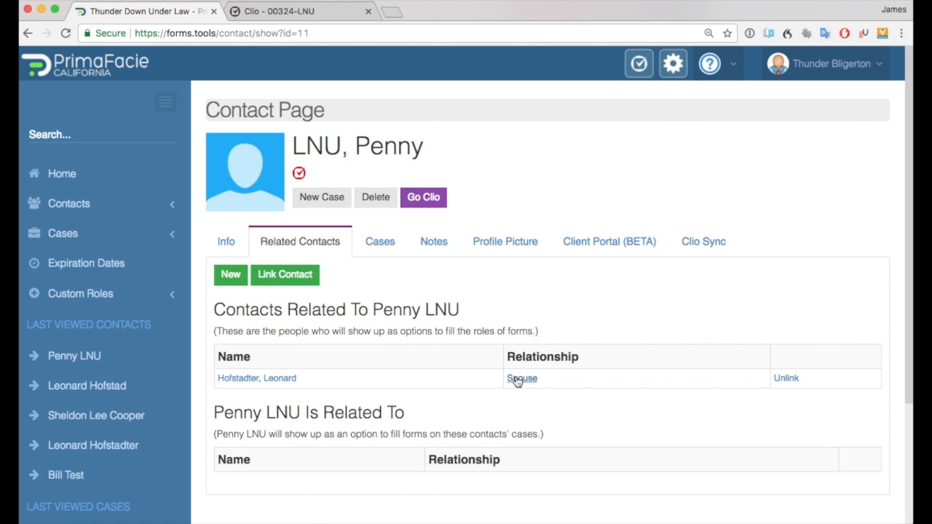
# Return to the divorce case's forms and review the fl100 Petitioner options and the listed forms.
pyautogui.click(378, 243)
pyautogui.click(249, 388)
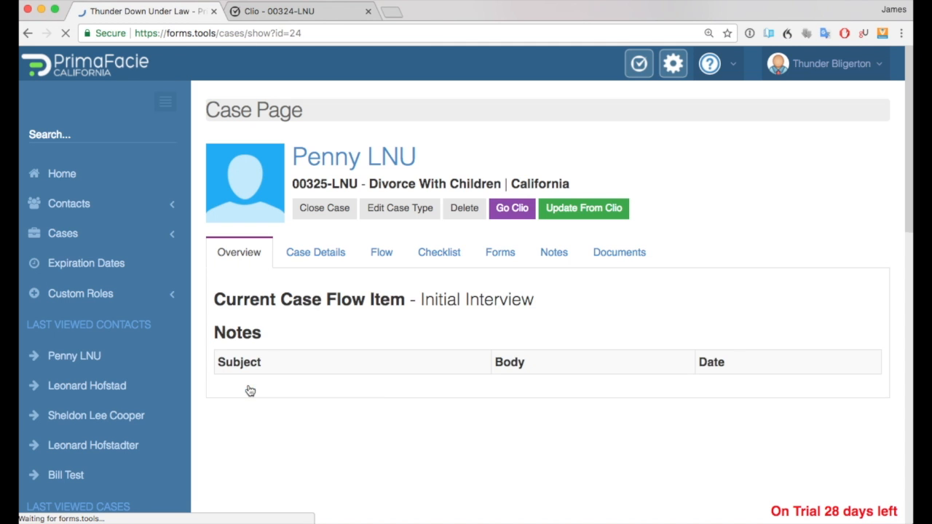
pyautogui.click(499, 255)
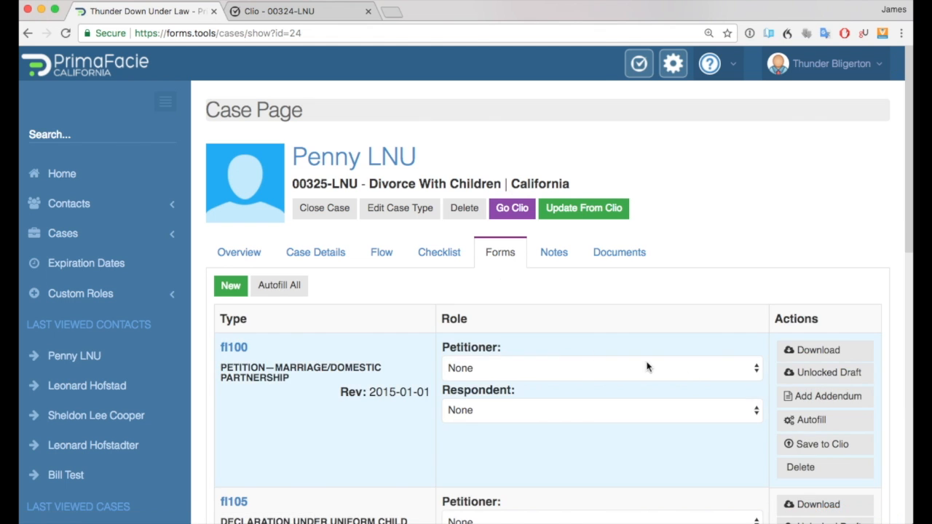
pyautogui.click(754, 370)
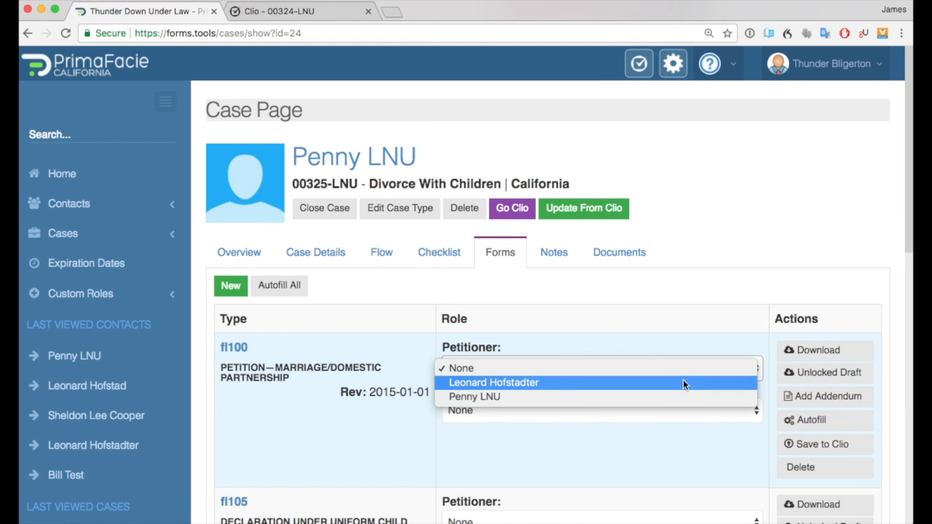
pyautogui.click(676, 458)
pyautogui.scroll(-2, 673, 440)
pyautogui.scroll(-10, 673, 441)
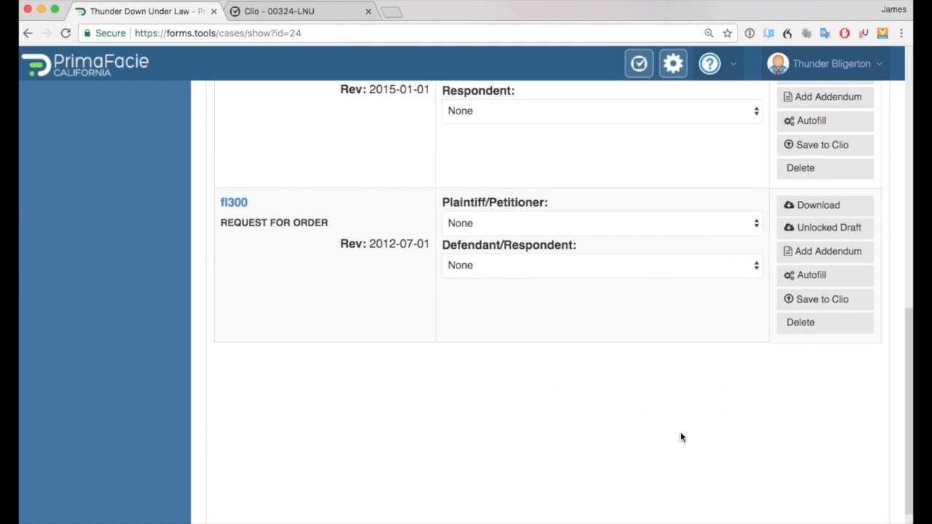
pyautogui.scroll(10, 681, 432)
pyautogui.scroll(1, 680, 435)
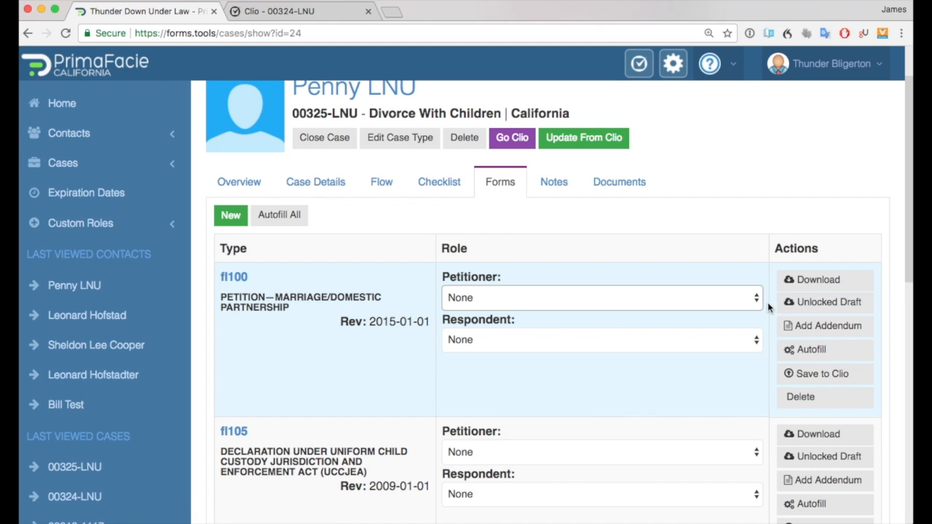
pyautogui.scroll(4, 404, 133)
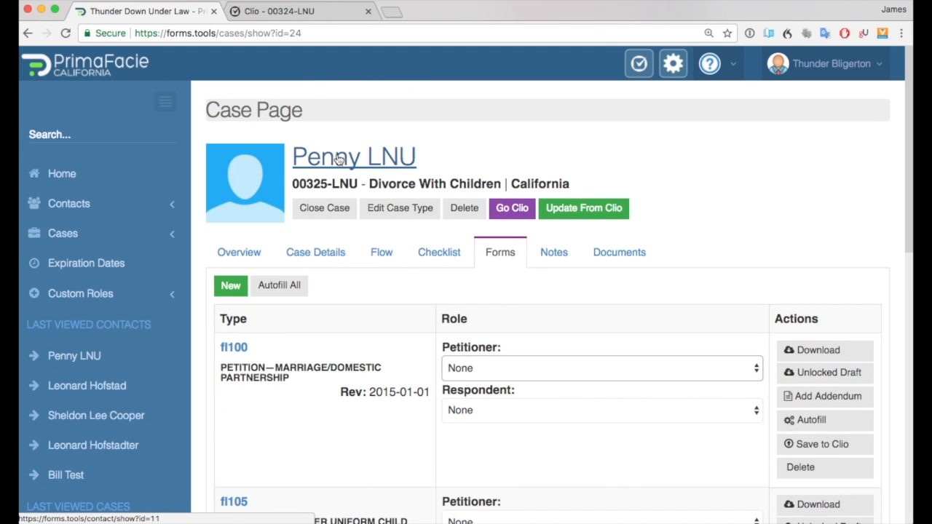
# Set the fl100 Petitioner role to the linked spouse contact and confirm the change.
pyautogui.click(753, 370)
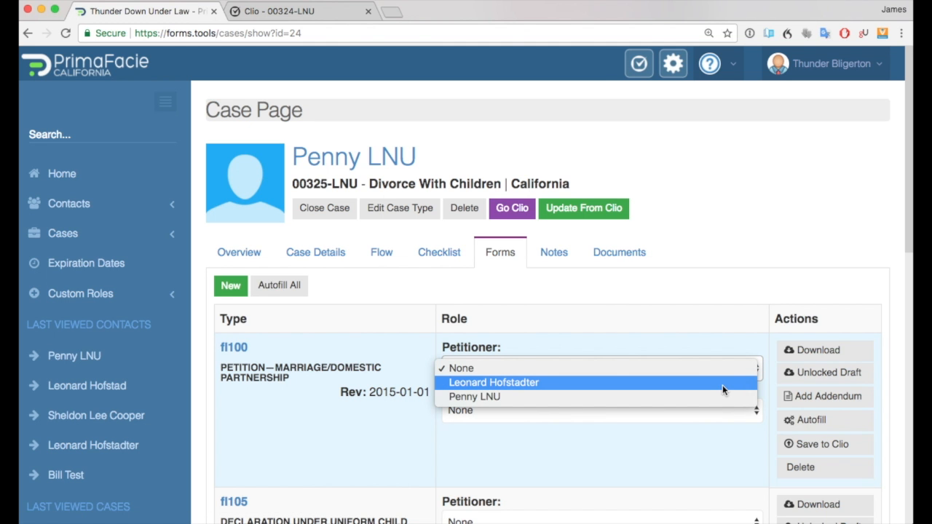
pyautogui.click(722, 385)
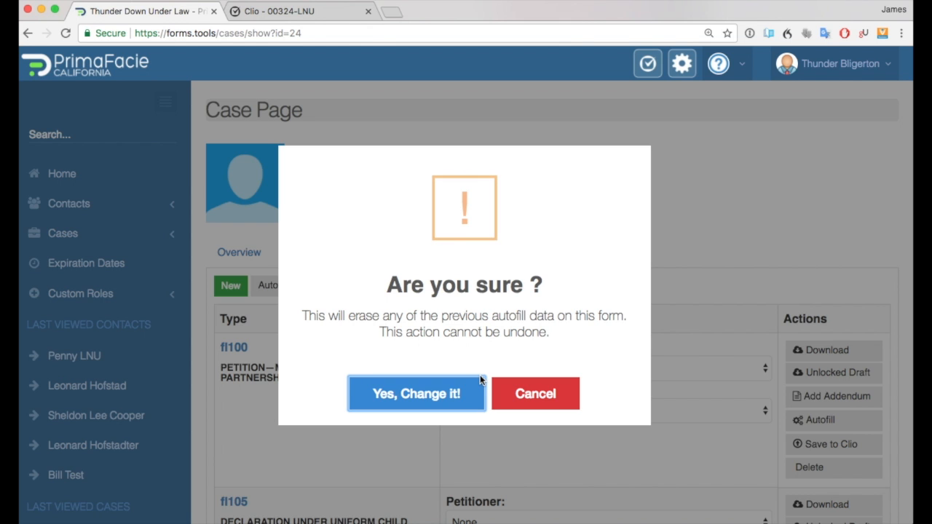
pyautogui.click(432, 395)
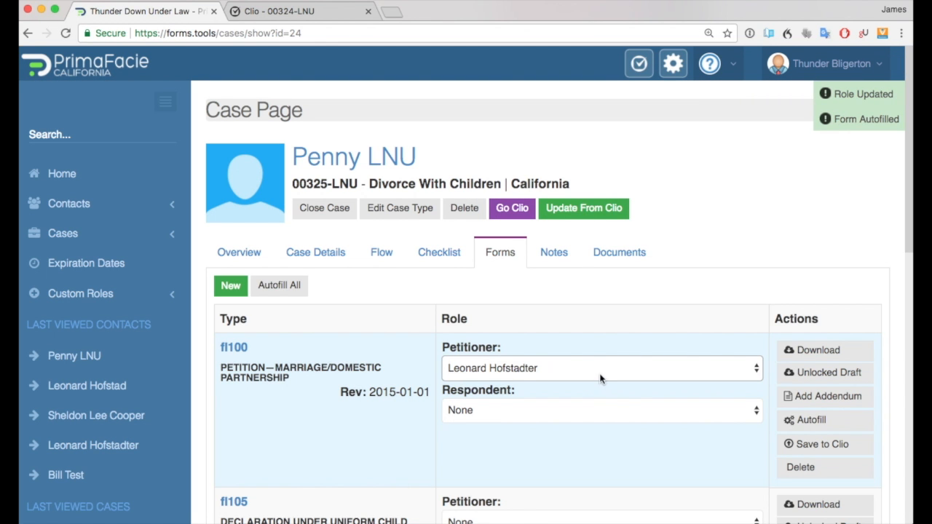
# Set the fl100 Respondent role to the client contact and confirm the change.
pyautogui.click(500, 410)
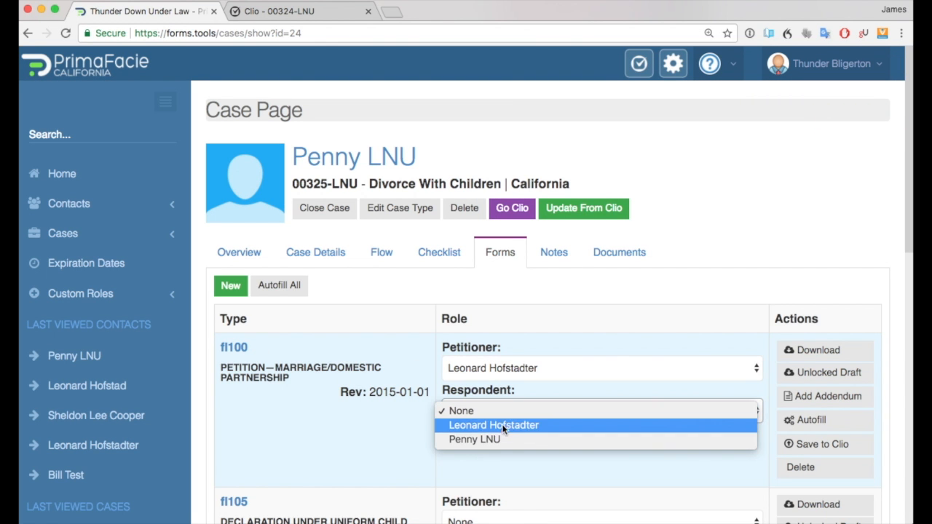
pyautogui.click(499, 438)
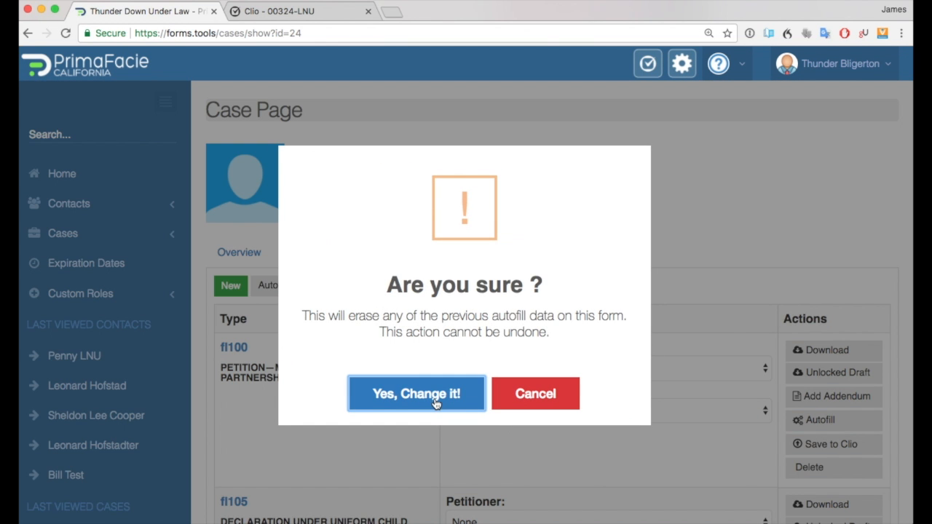
pyautogui.click(434, 399)
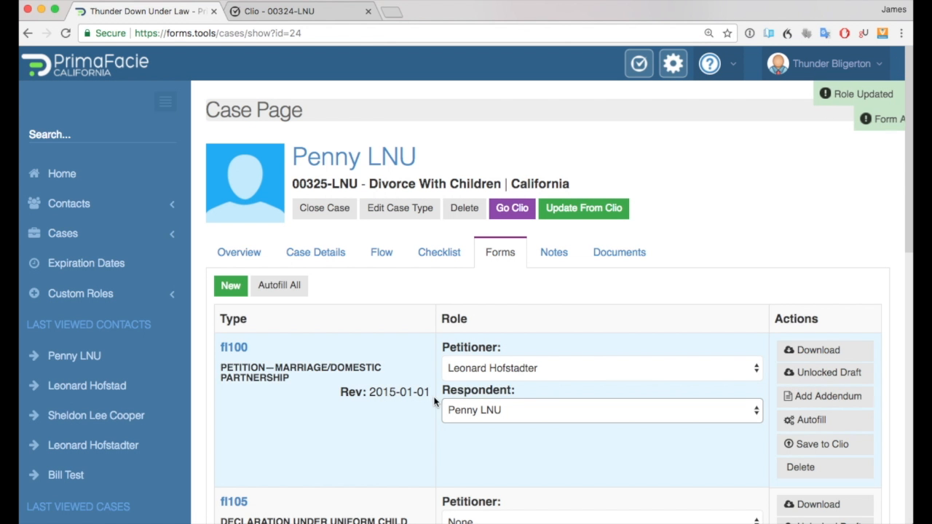
# Open the fl100 form and replace the Respondent's last name with a new surname, then close the form view.
pyautogui.click(234, 348)
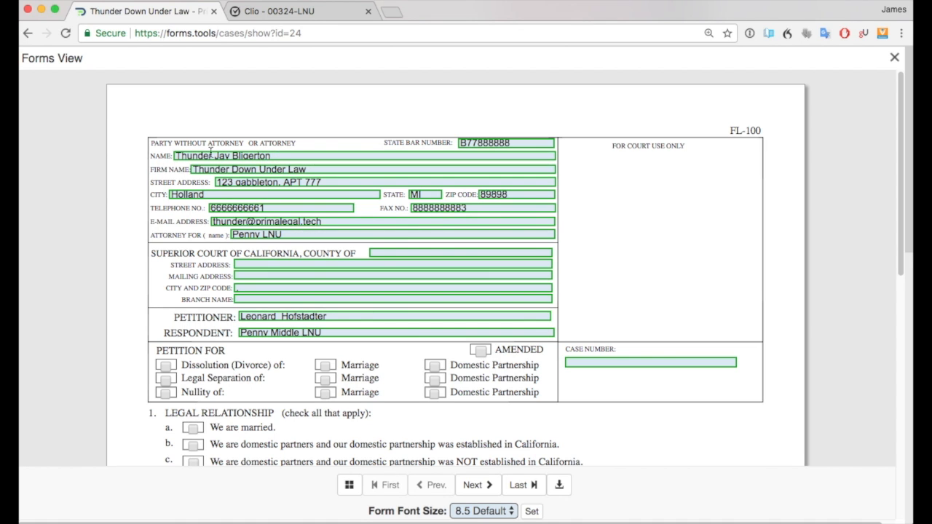
pyautogui.click(328, 333)
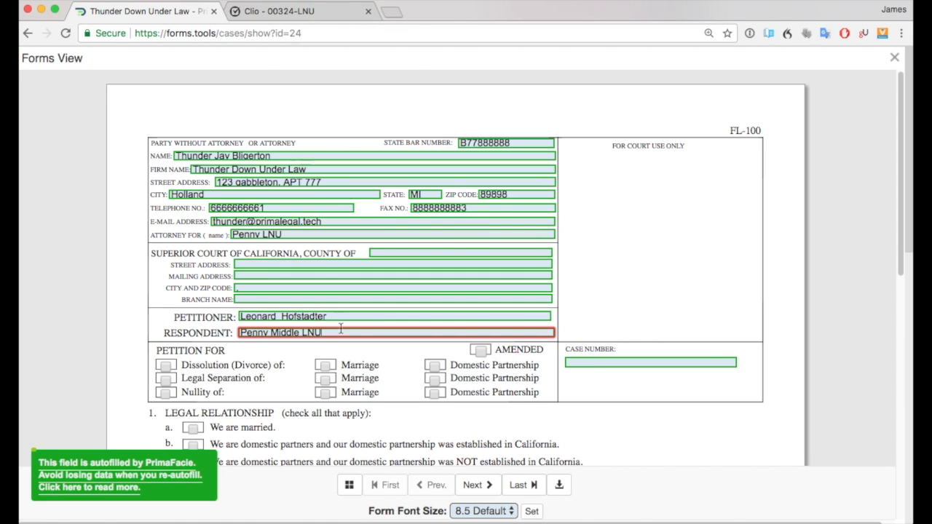
pyautogui.press('BackSpace')
pyautogui.press('BackSpace')
pyautogui.press('BackSpace')
pyautogui.write('Smith')
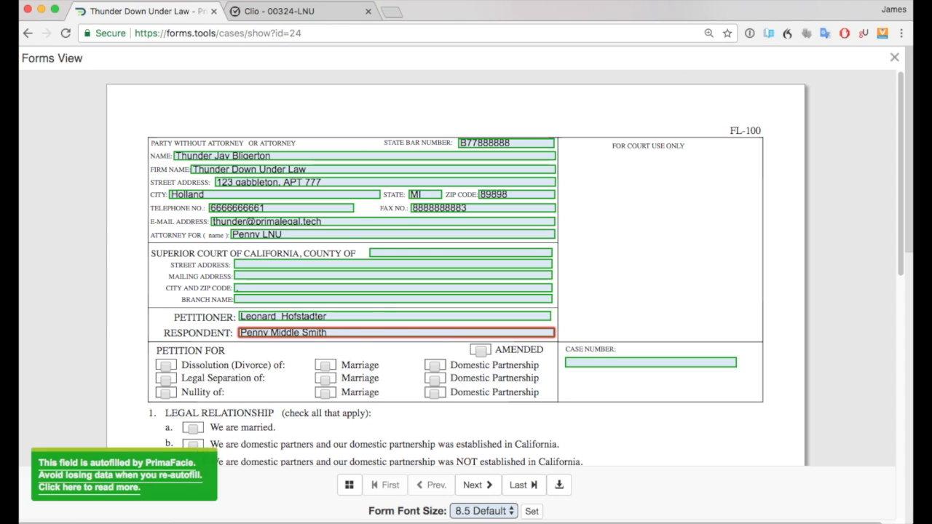
pyautogui.press('Tab')
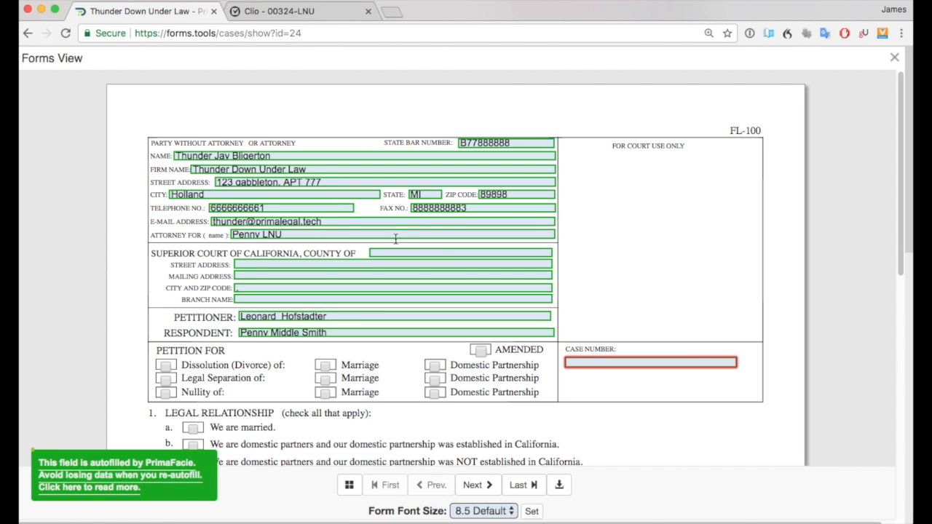
pyautogui.click(350, 333)
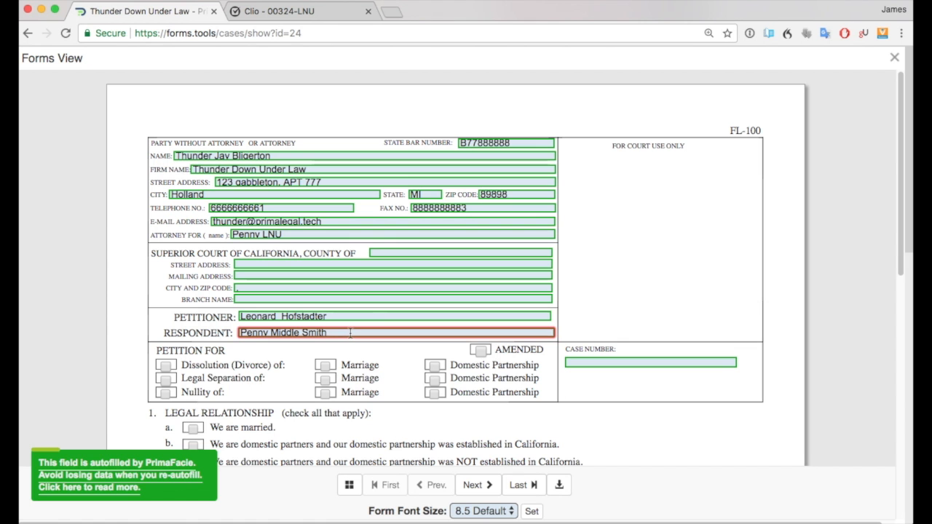
pyautogui.click(893, 65)
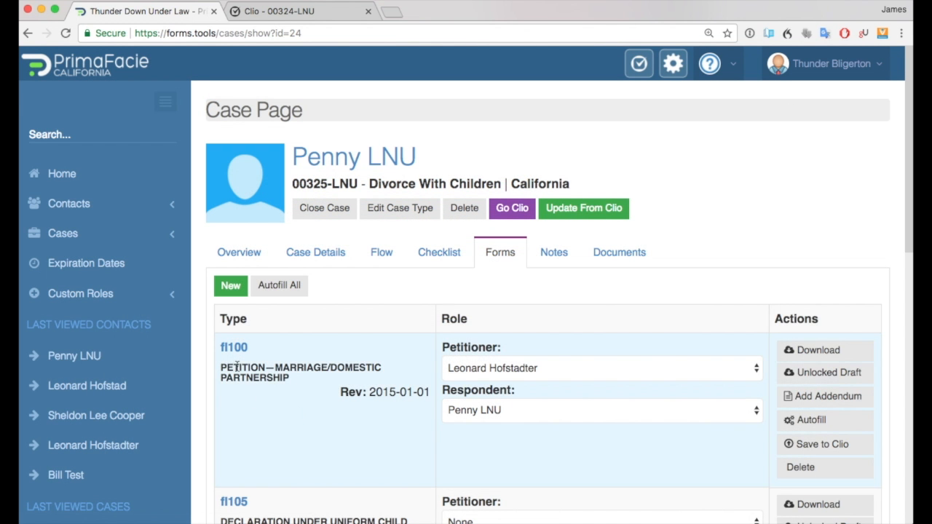
# Re-autofill fl100 by switching the Respondent role to None and back to the client, confirming the change.
pyautogui.click(240, 348)
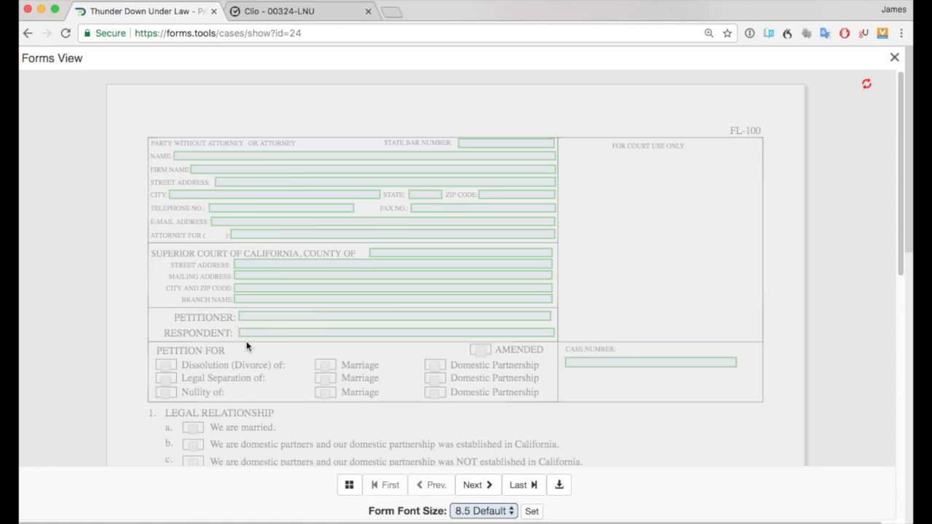
pyautogui.click(902, 63)
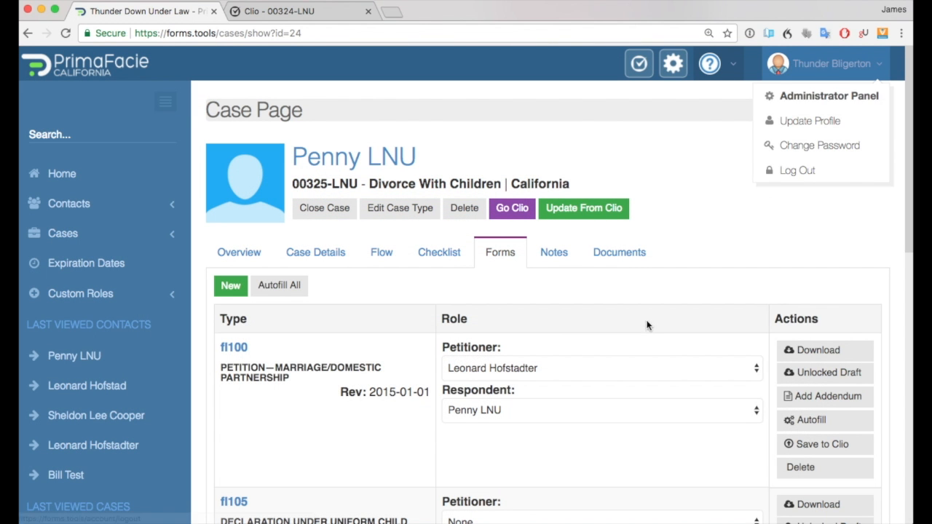
pyautogui.click(621, 411)
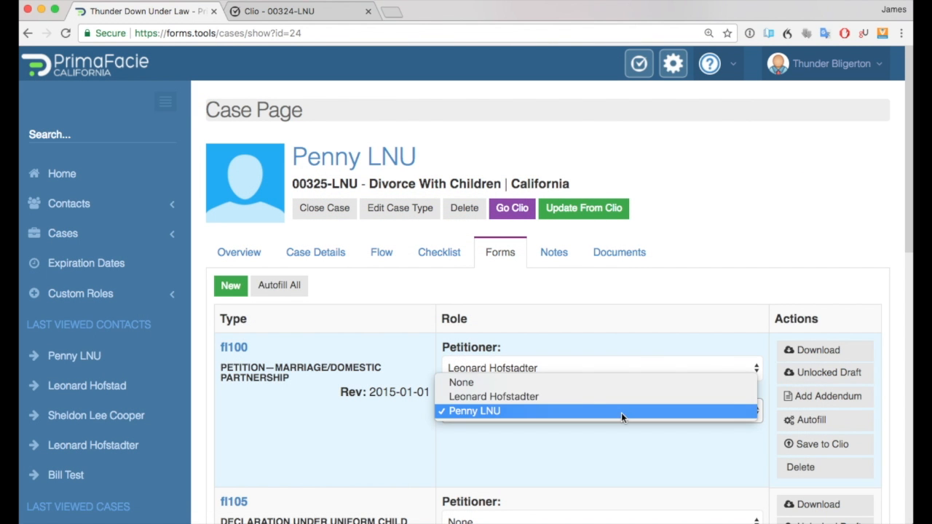
pyautogui.click(586, 384)
pyautogui.click(460, 401)
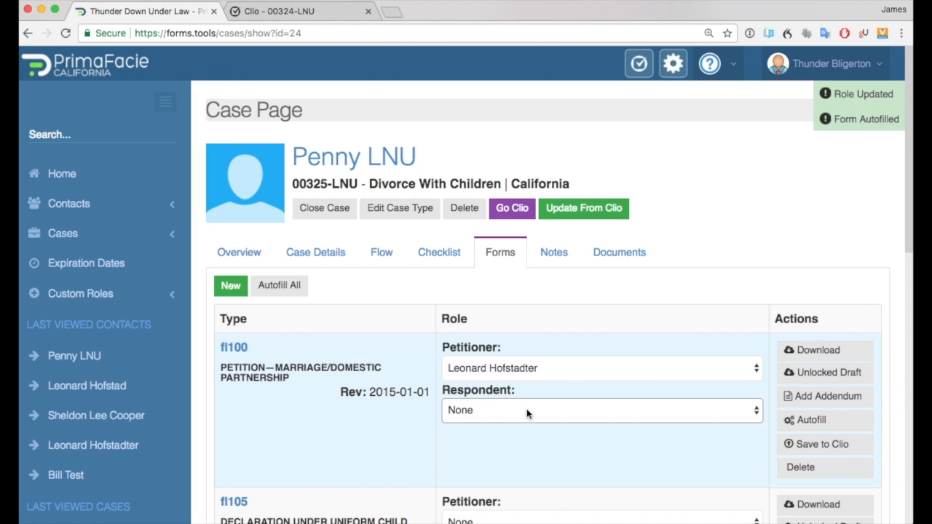
pyautogui.click(527, 412)
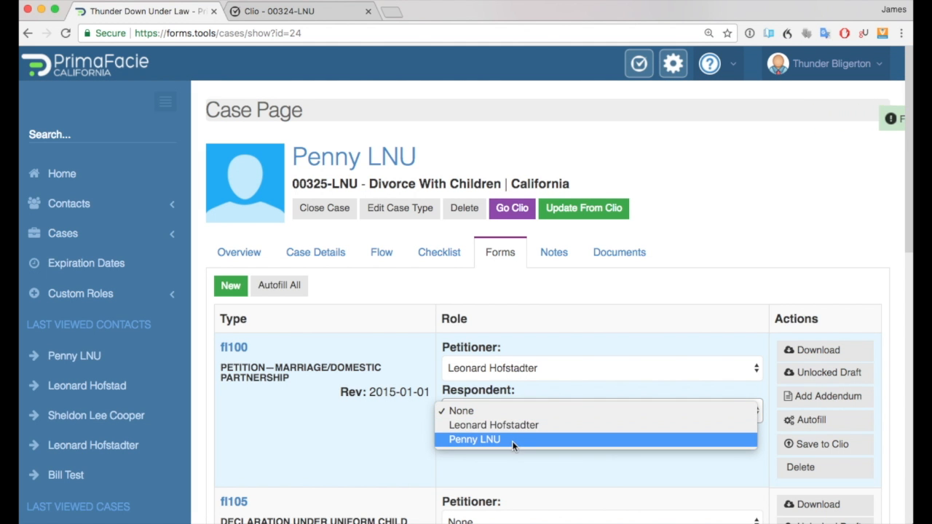
pyautogui.click(513, 441)
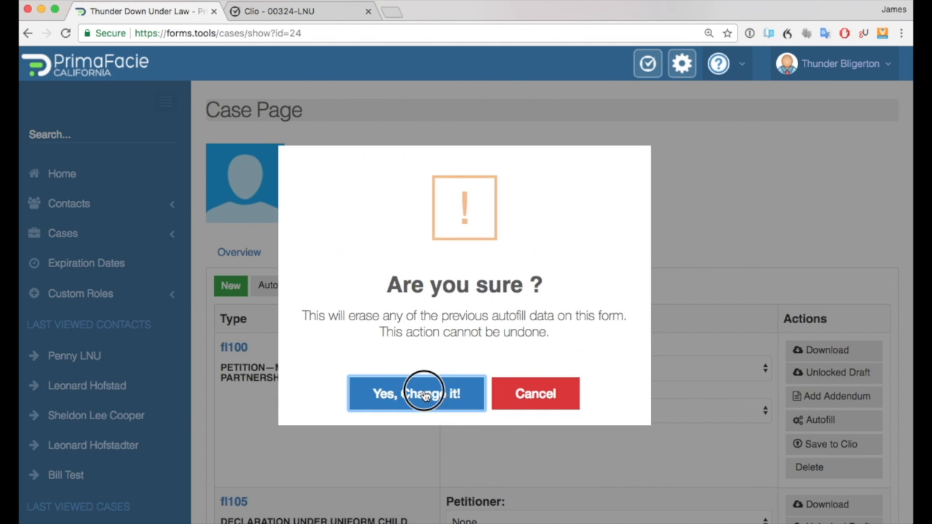
pyautogui.click(420, 391)
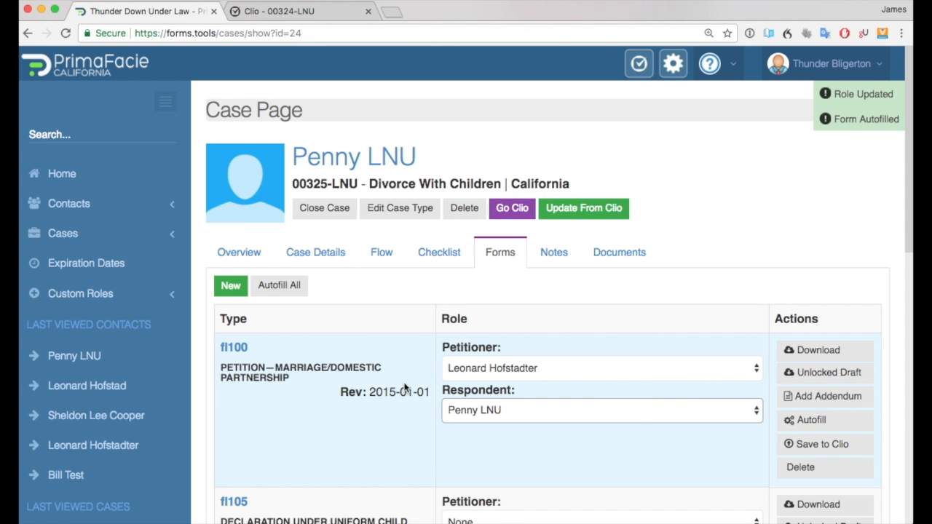
# Open the fl100 form to check the Respondent's name, then close the form view.
pyautogui.click(235, 348)
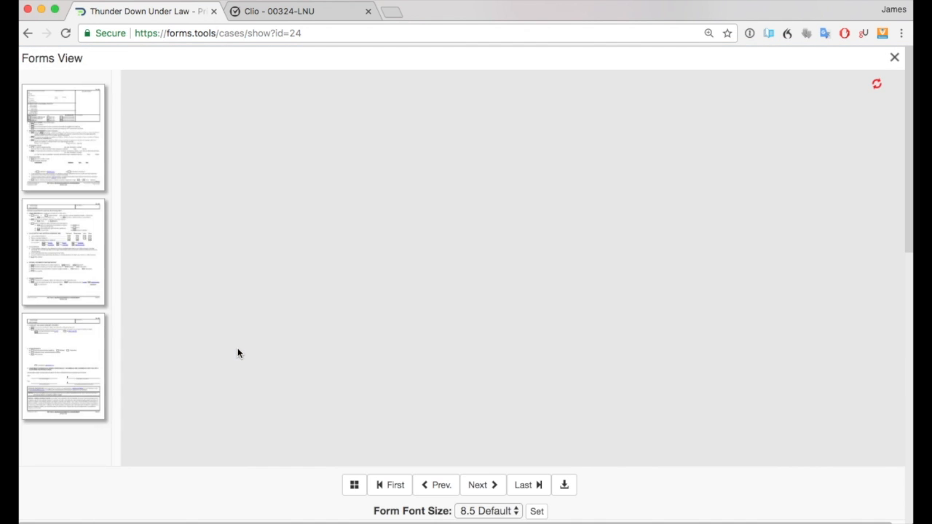
pyautogui.click(328, 332)
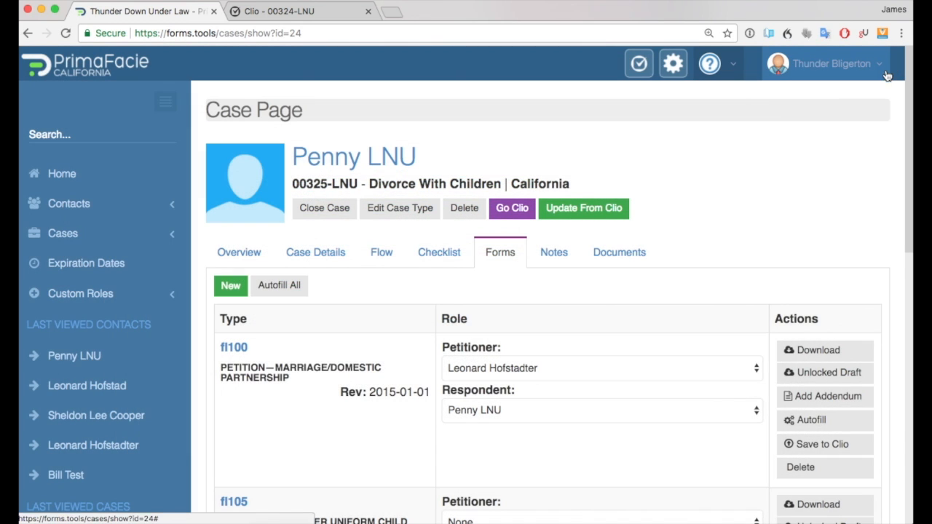
pyautogui.click(894, 57)
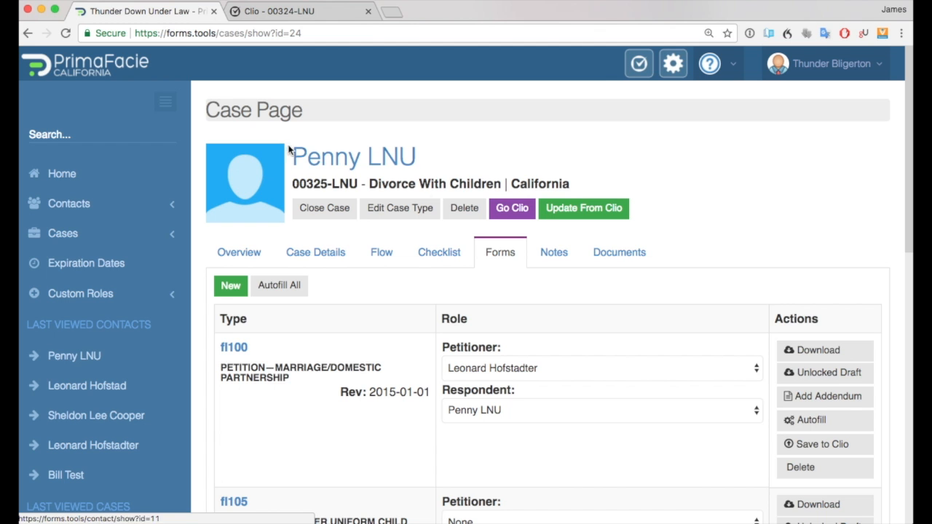
# Reset fl100's autofill by changing the Respondent to None and back to the client contact, accepting the overwrite warning.
pyautogui.click(542, 417)
pyautogui.click(532, 412)
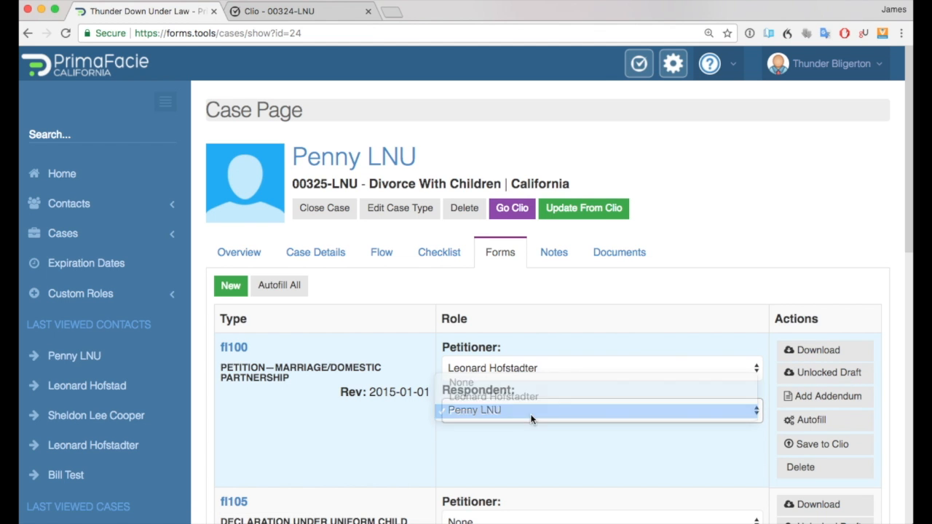
pyautogui.click(531, 415)
pyautogui.click(513, 381)
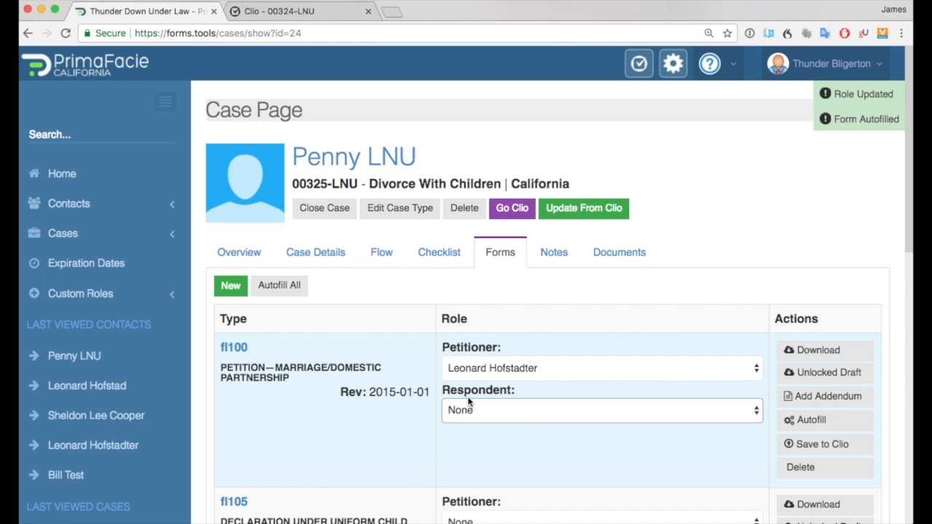
pyautogui.click(468, 409)
pyautogui.click(469, 440)
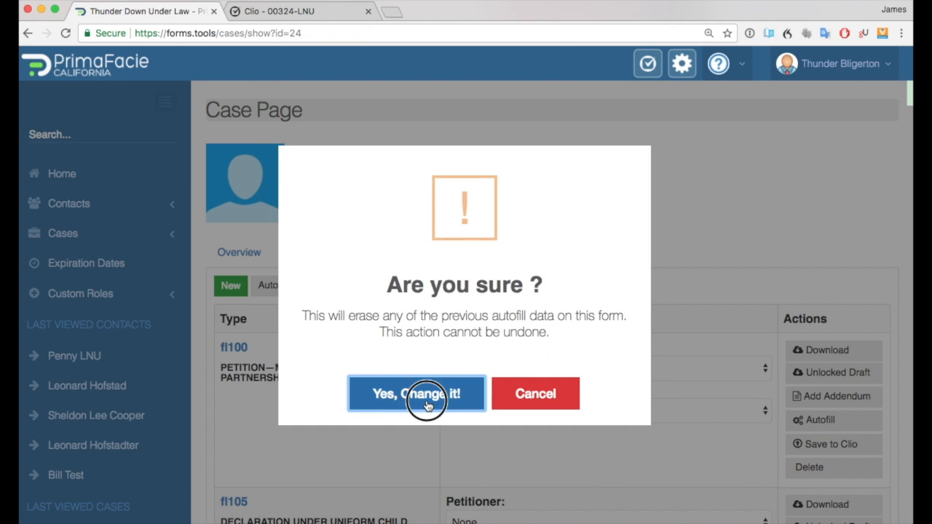
pyautogui.click(427, 400)
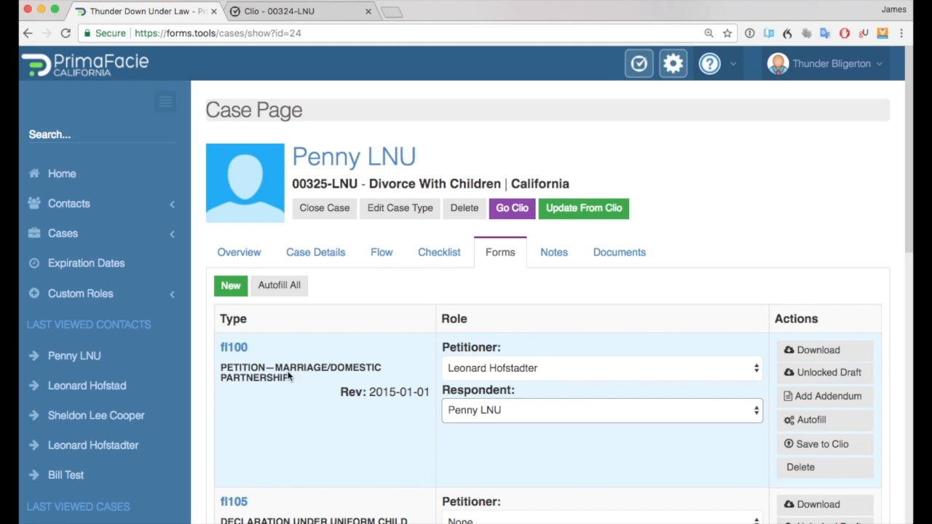
# Open the fl100 form to review the restored Respondent name, then close it.
pyautogui.click(235, 348)
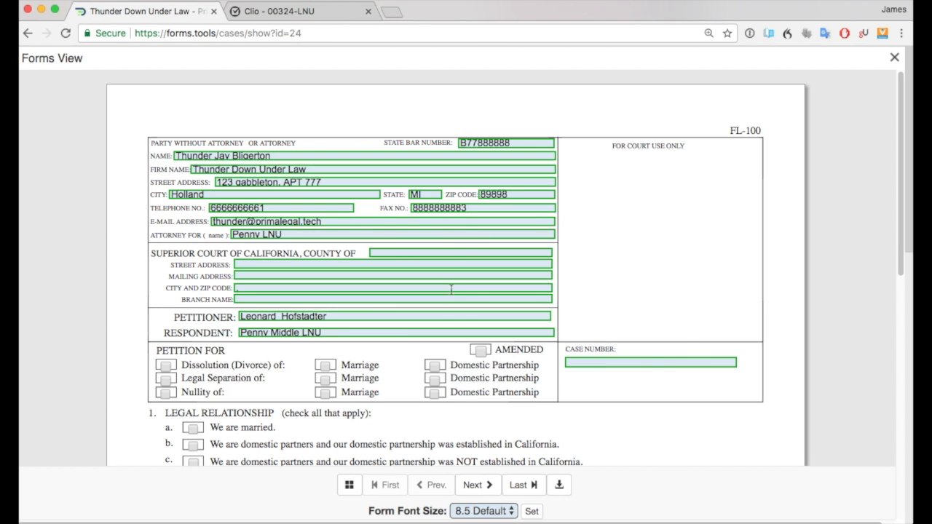
pyautogui.click(890, 61)
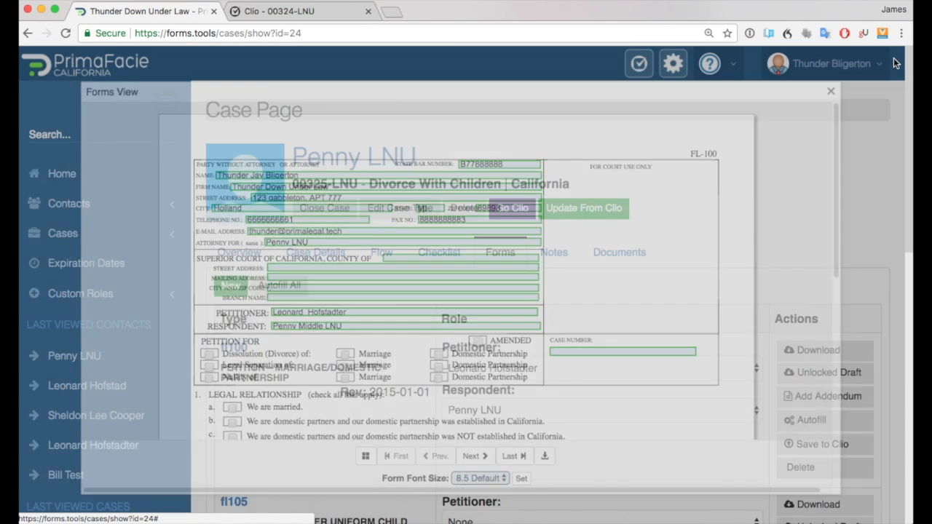
pyautogui.moveTo(206, 110); pyautogui.dragTo(325, 120)
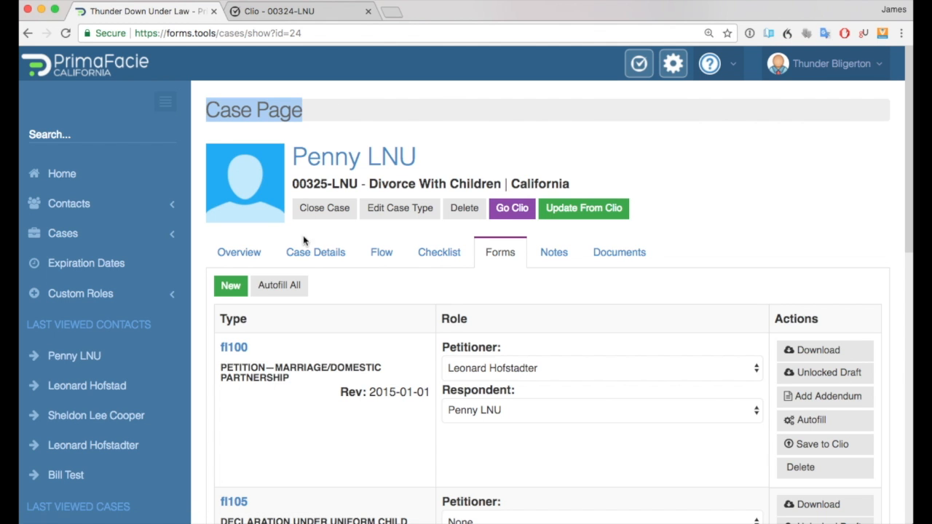
# In the case details, enter the case number and set the filing date to 01/01/2016.
pyautogui.click(315, 254)
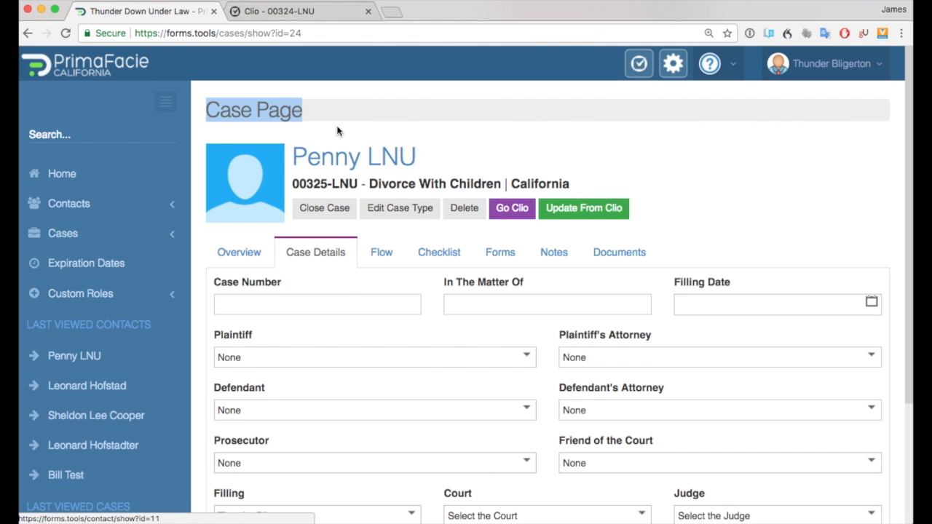
pyautogui.click(337, 292)
pyautogui.click(336, 312)
pyautogui.click(335, 306)
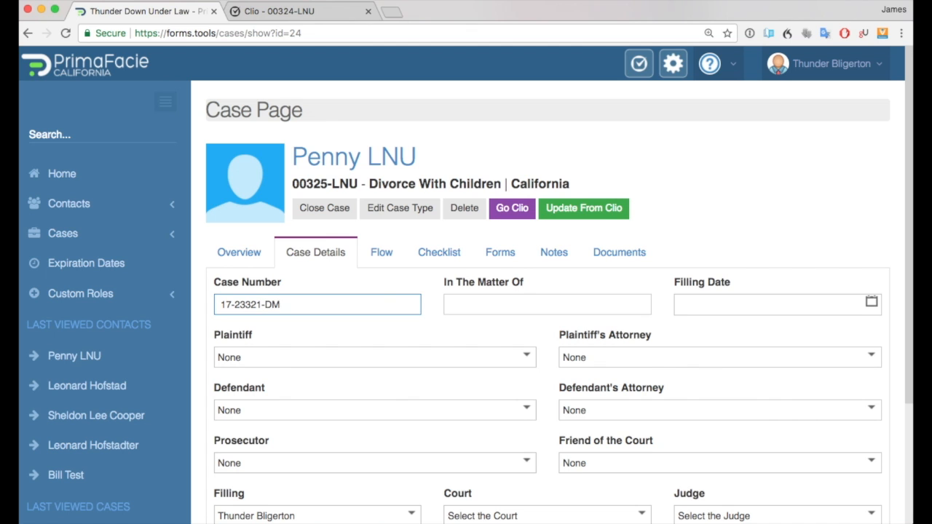
pyautogui.press('Tab')
pyautogui.click(708, 305)
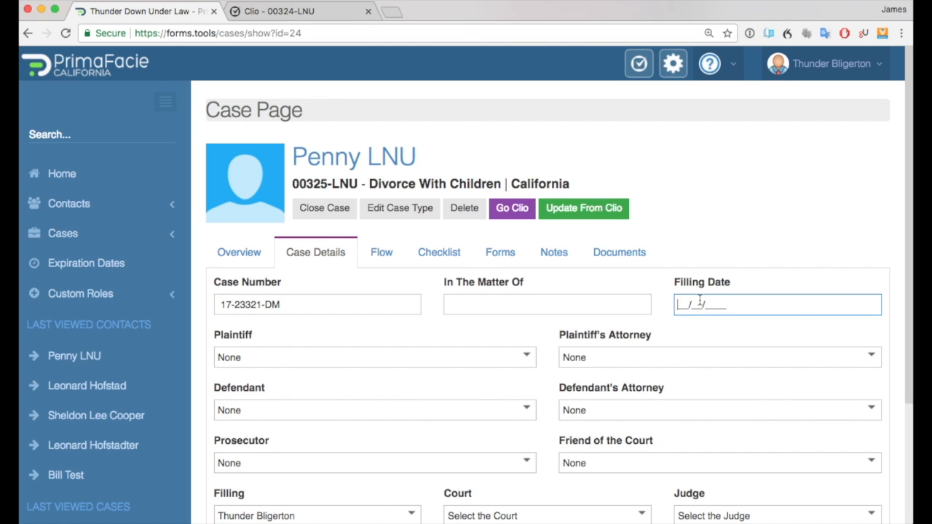
# Set the Plaintiff to the client contact and the Defendant to the spouse contact.
pyautogui.click(369, 359)
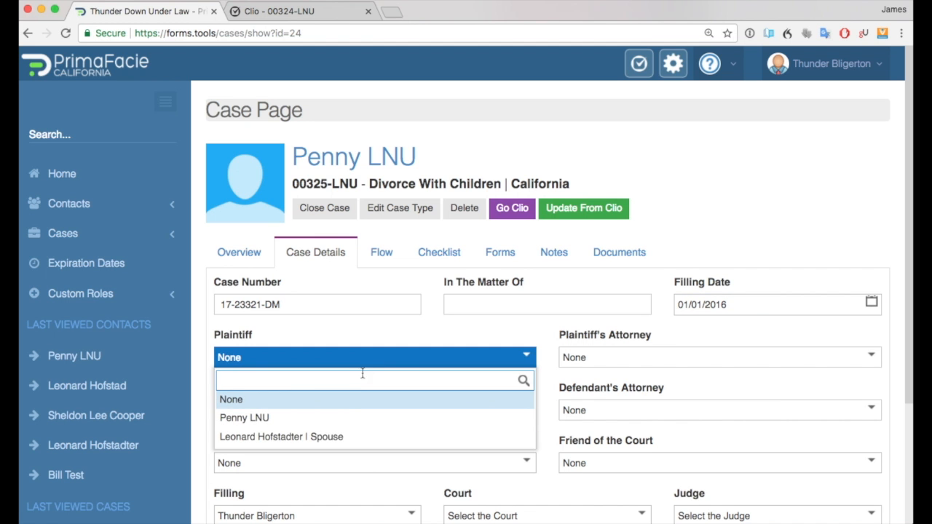
pyautogui.click(335, 418)
pyautogui.click(324, 415)
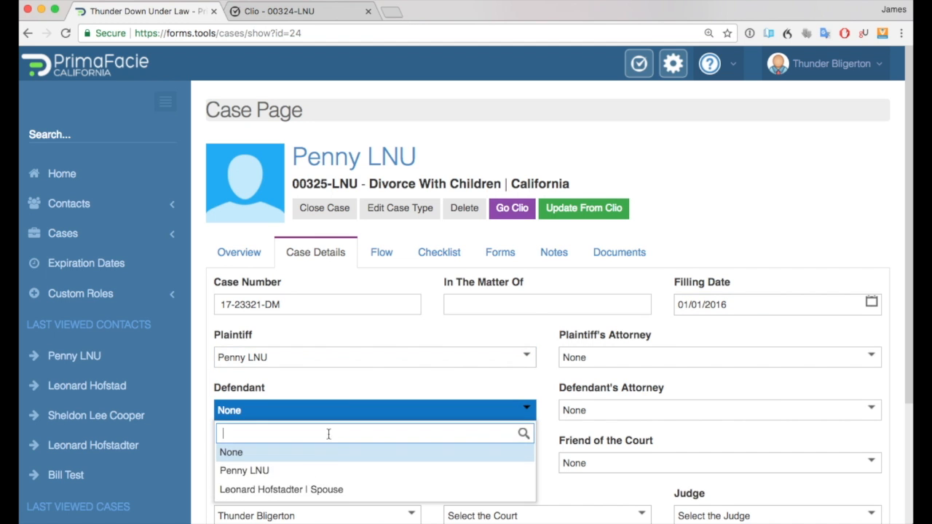
pyautogui.click(342, 491)
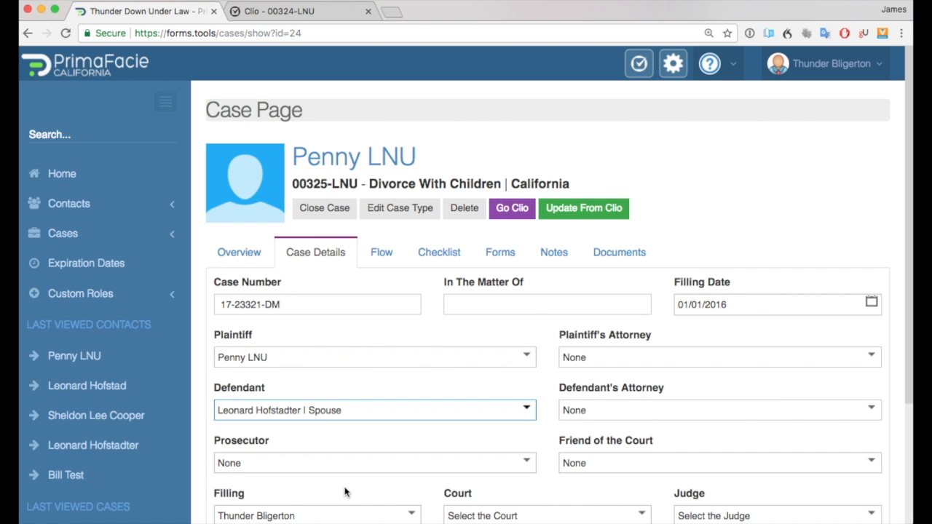
# Assign the firm's attorney as Plaintiff's Attorney and the Attorney, Defense contact as Defendant's Attorney.
pyautogui.click(615, 360)
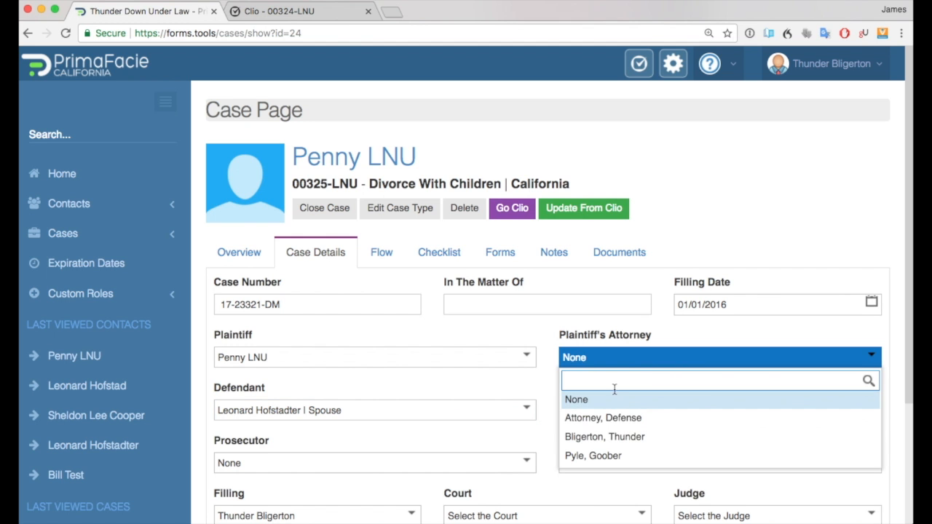
pyautogui.click(632, 437)
pyautogui.click(615, 415)
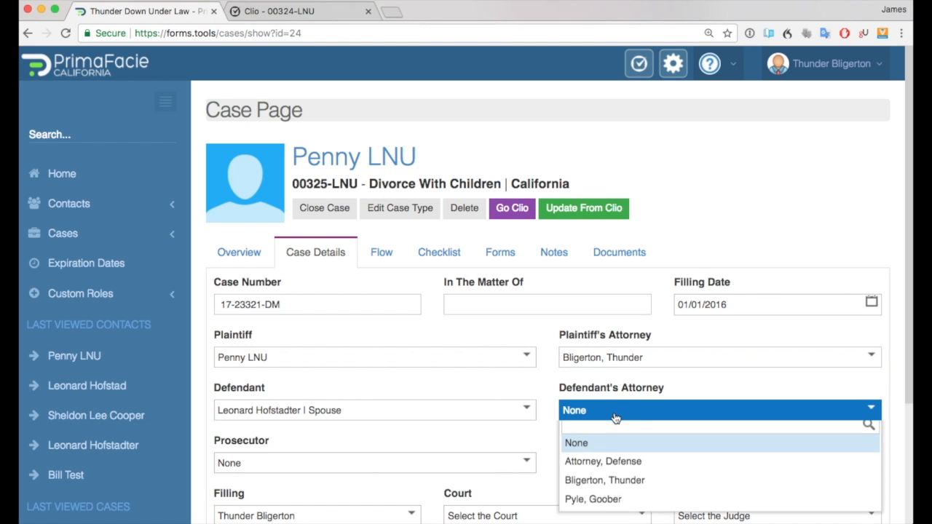
pyautogui.click(626, 470)
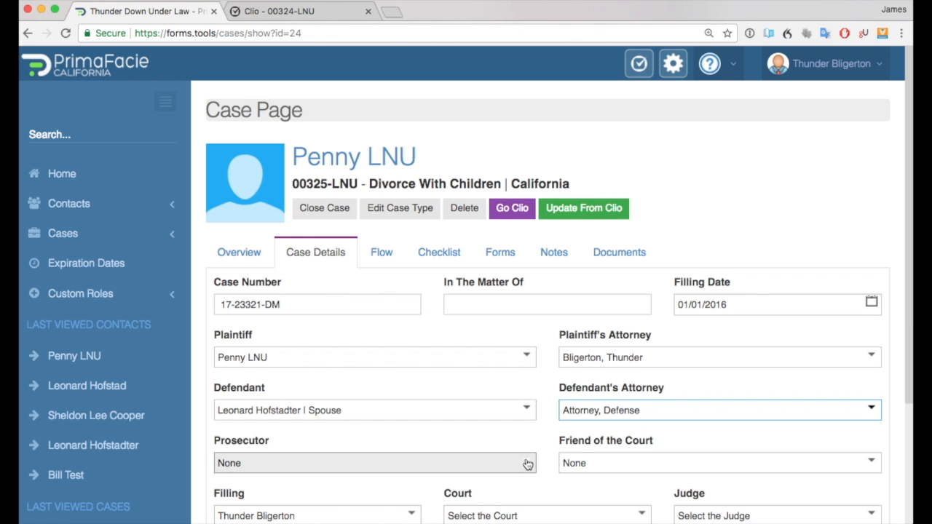
# Set Friend of the Court to Burbank FOC | 86th Family Court and Court to 86th District Family Court - CA.
pyautogui.click(619, 468)
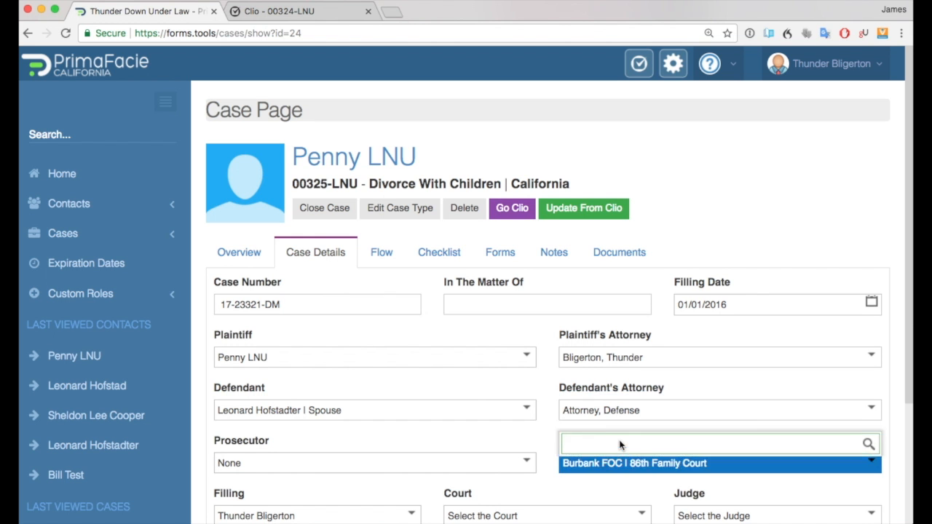
pyautogui.scroll(-1, 612, 453)
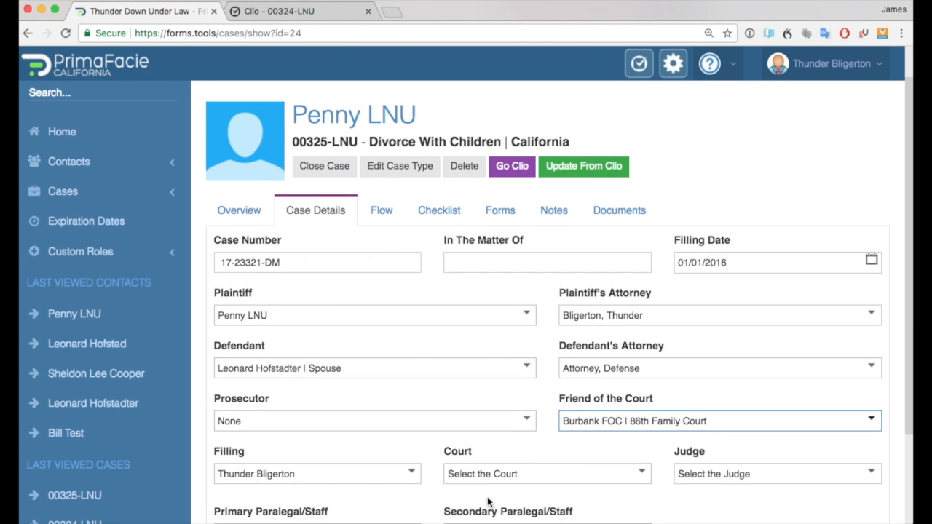
pyautogui.scroll(-3, 489, 502)
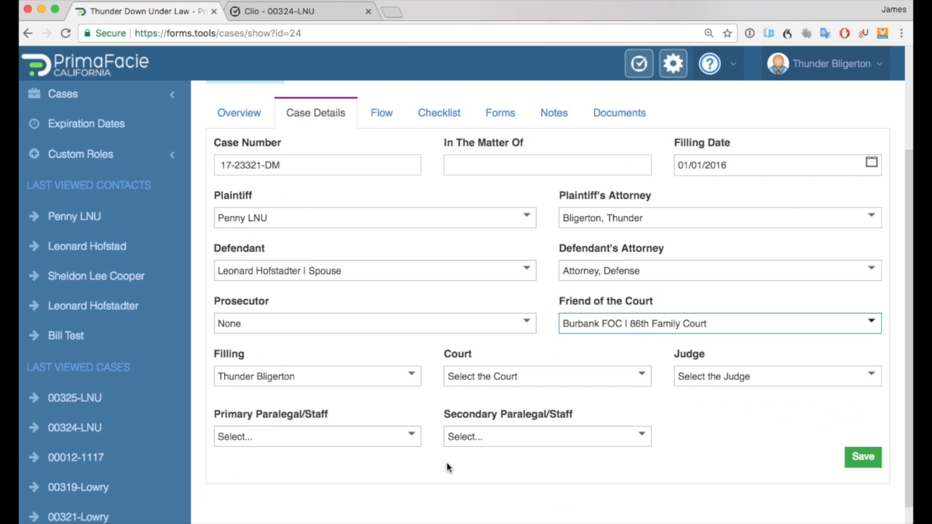
pyautogui.click(574, 386)
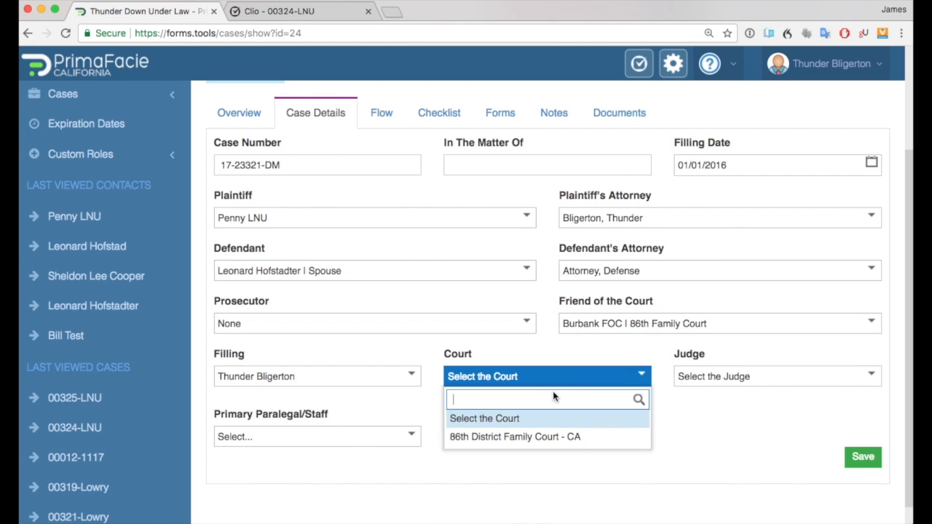
pyautogui.click(548, 438)
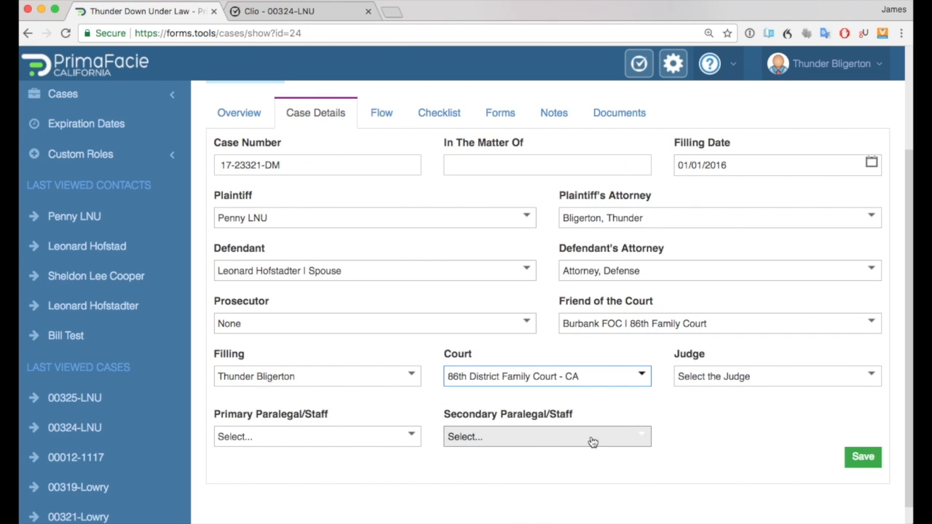
# Select the judge for the case and save the case details.
pyautogui.click(751, 383)
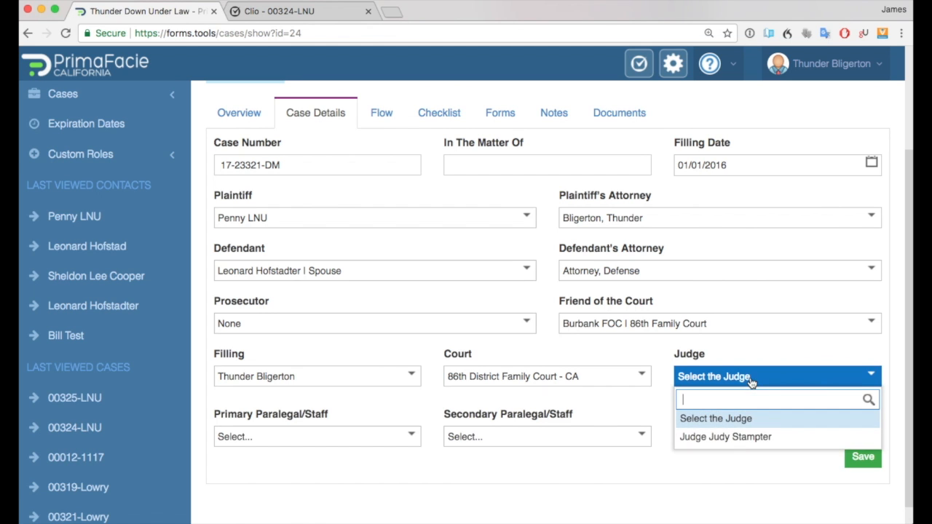
pyautogui.click(757, 440)
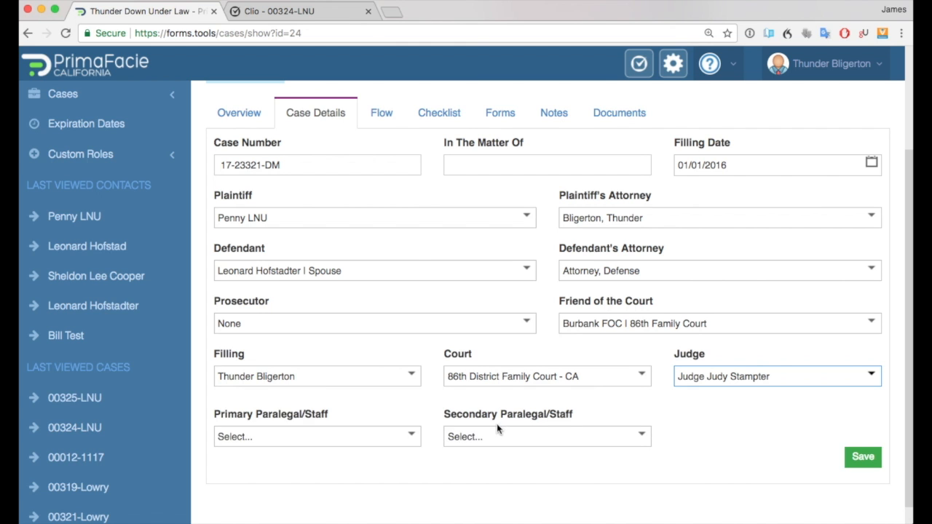
pyautogui.click(393, 442)
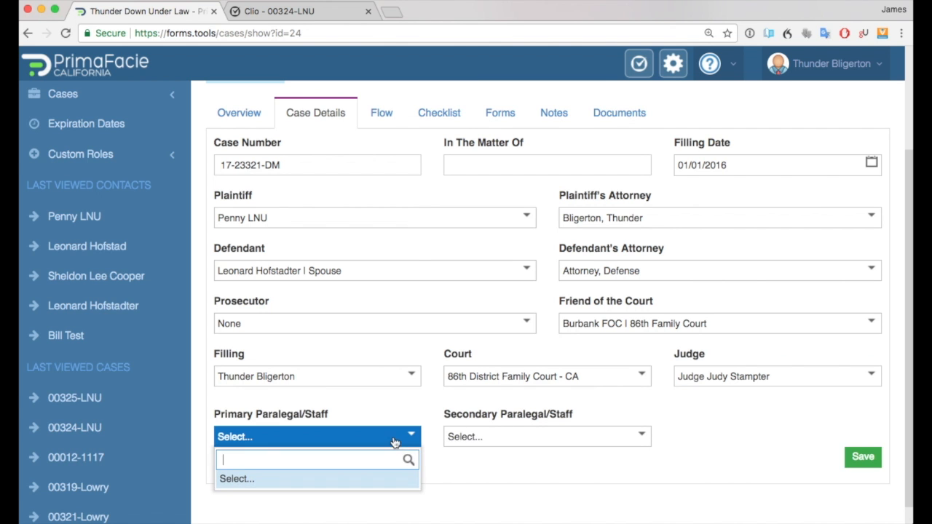
pyautogui.click(410, 444)
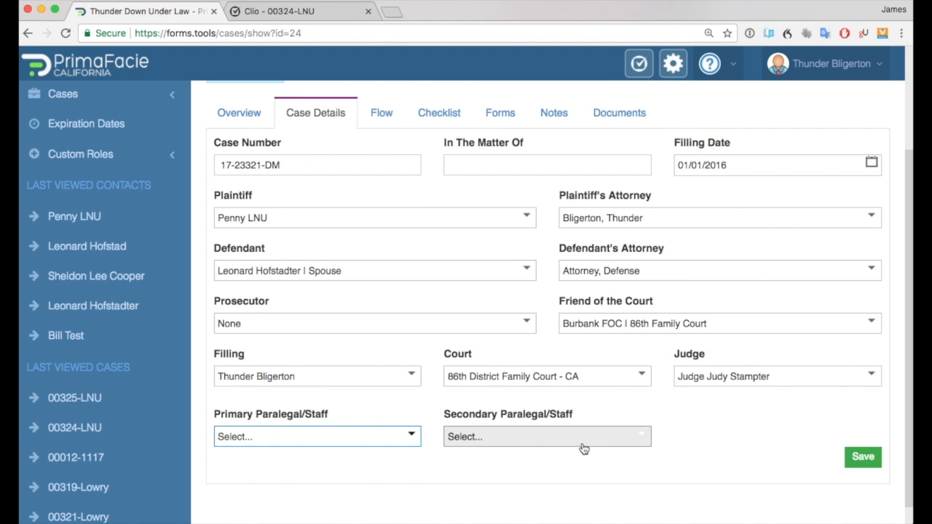
pyautogui.click(864, 457)
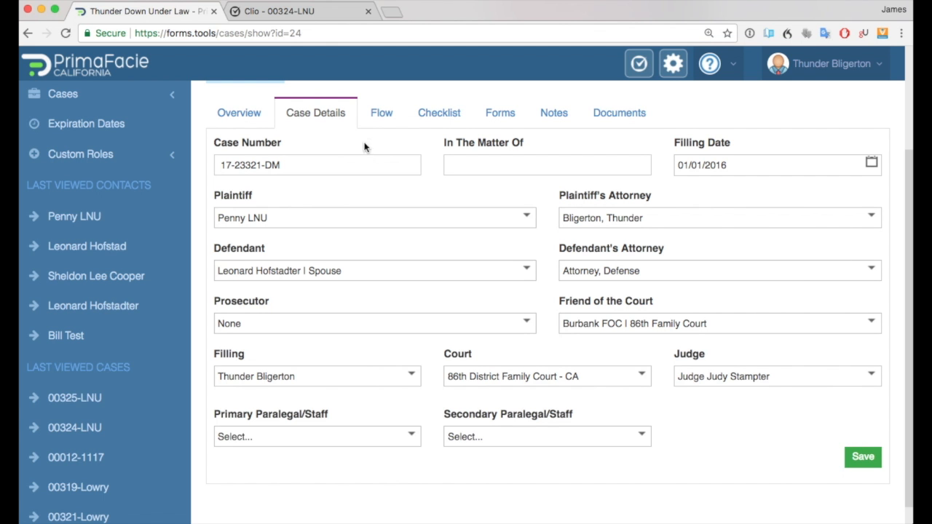
# Return to the case's forms and open fl100 to review its fields, then close the form view.
pyautogui.scroll(3, 333, 143)
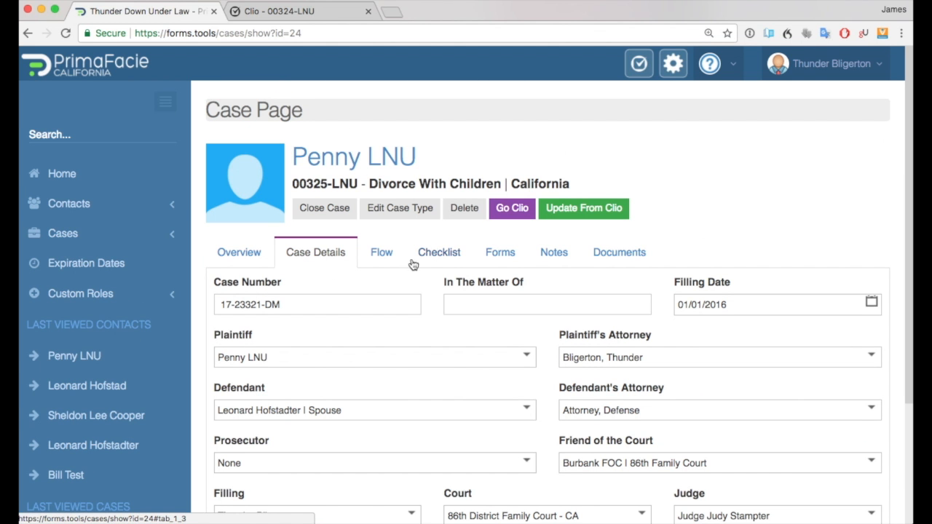
pyautogui.click(488, 256)
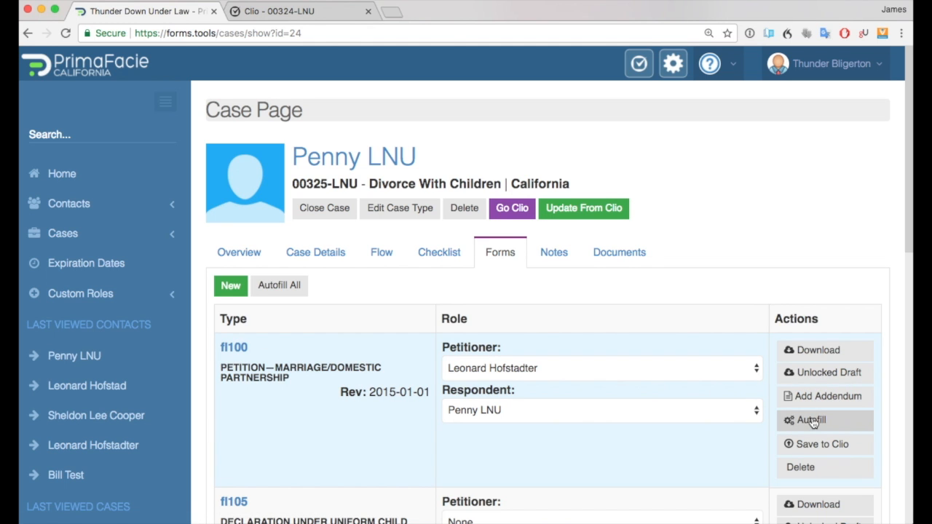
pyautogui.click(234, 347)
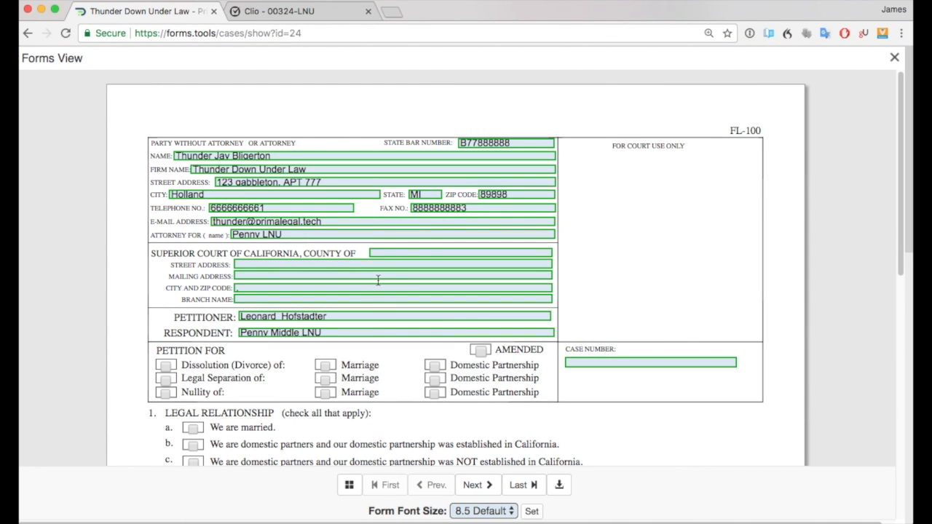
pyautogui.click(894, 59)
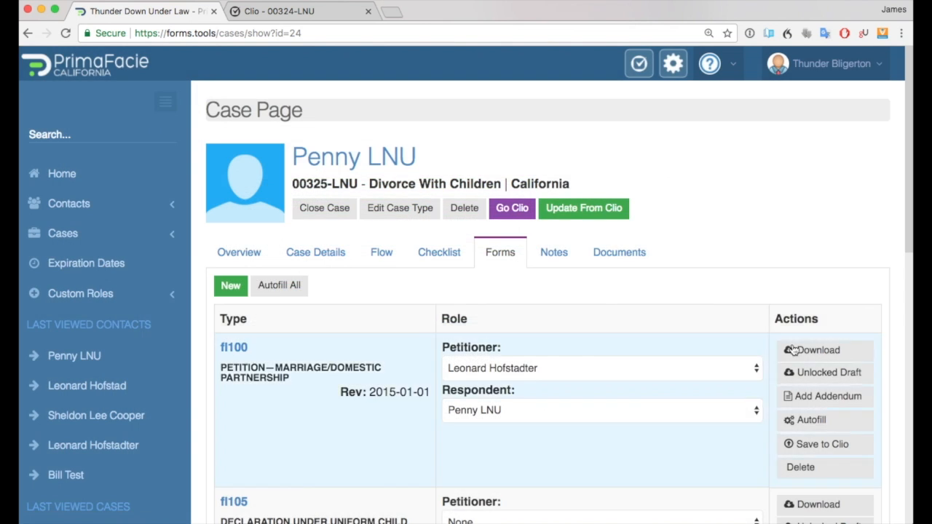
# Autofill the fl100 form and confirm replacing its previous autofill data.
pyautogui.click(828, 419)
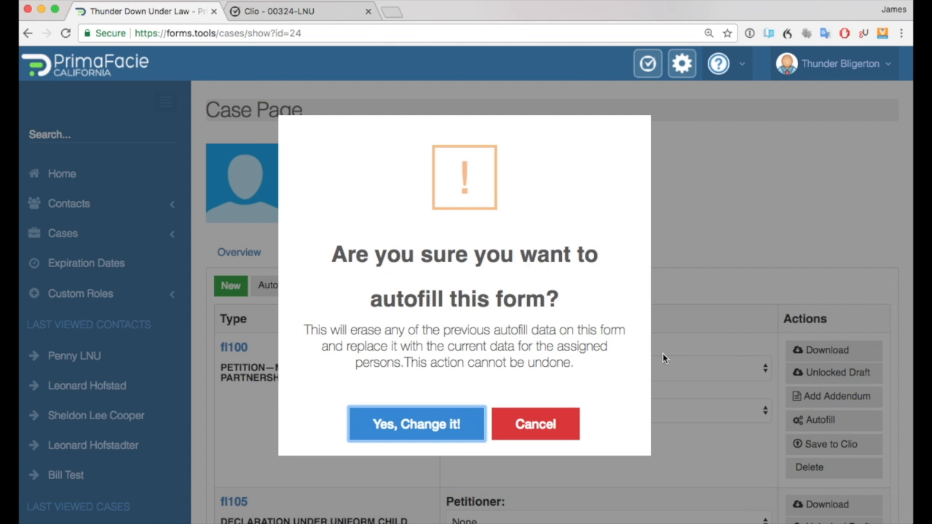
pyautogui.click(426, 431)
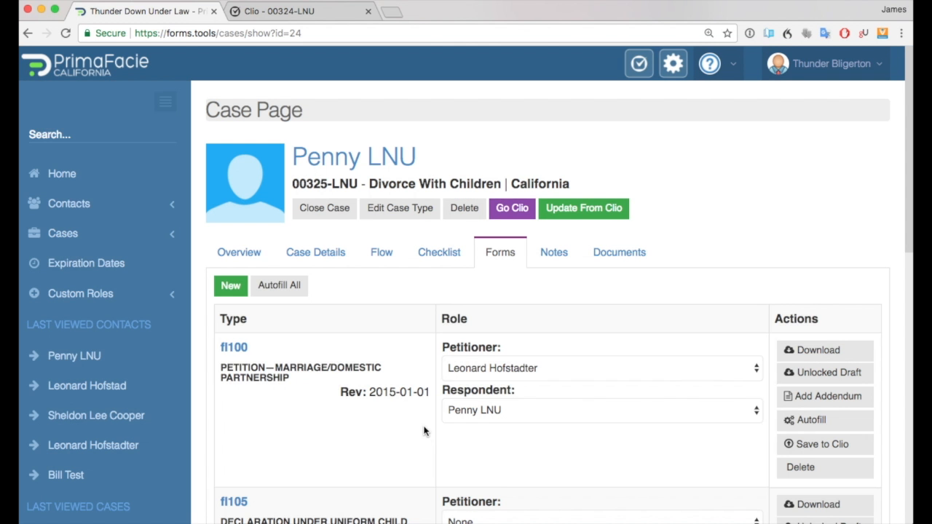
# Open the fl100 form view to review its autofilled fields, then close it.
pyautogui.click(234, 348)
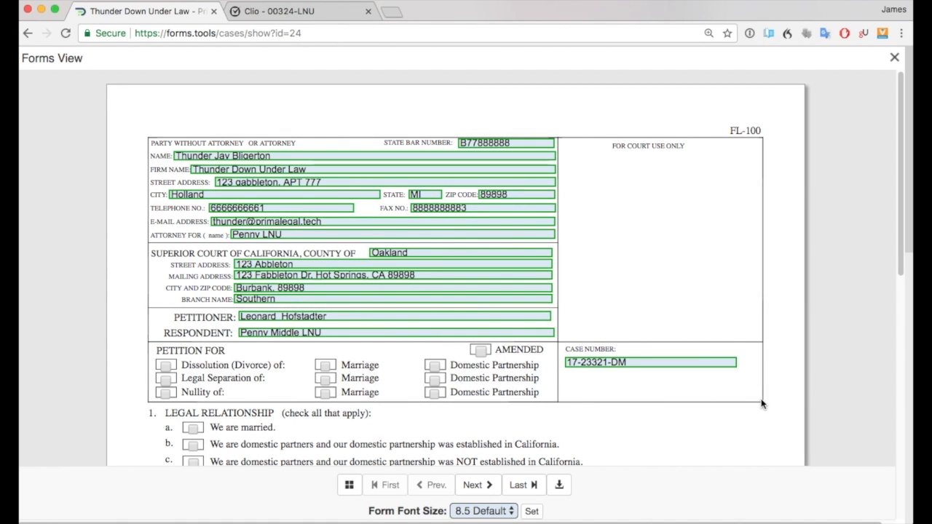
pyautogui.click(894, 57)
pyautogui.scroll(-1, 349, 328)
pyautogui.scroll(-5, 395, 318)
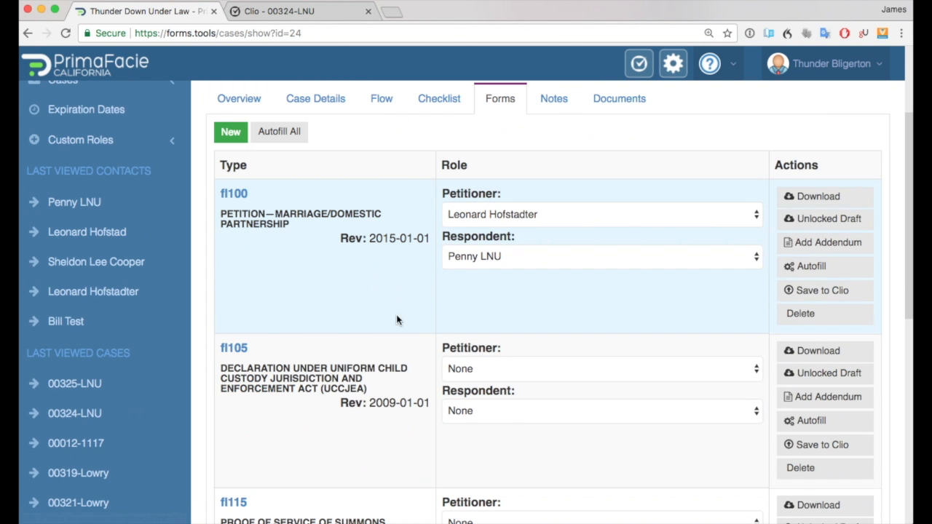
# Set fl105's Petitioner to Leonard Hofstadter and Respondent to Penny LNU.
pyautogui.click(495, 369)
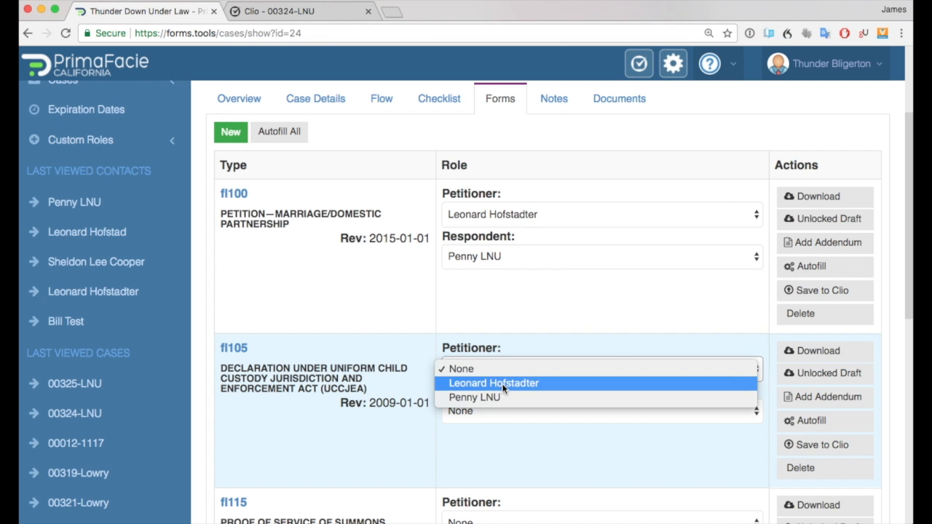
pyautogui.click(503, 388)
pyautogui.click(433, 395)
pyautogui.click(480, 412)
pyautogui.click(483, 435)
pyautogui.click(452, 393)
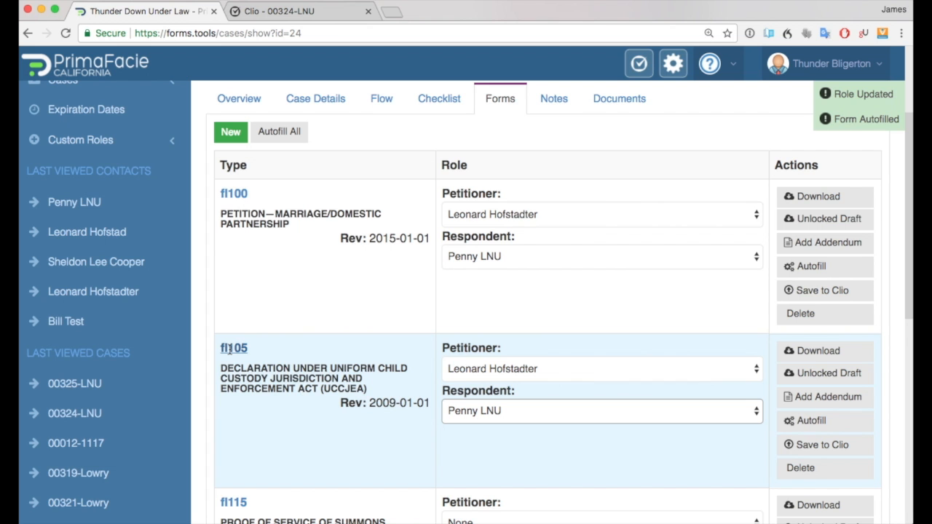
# Open the fl105 form view to review its autofilled fields, then close it.
pyautogui.click(231, 349)
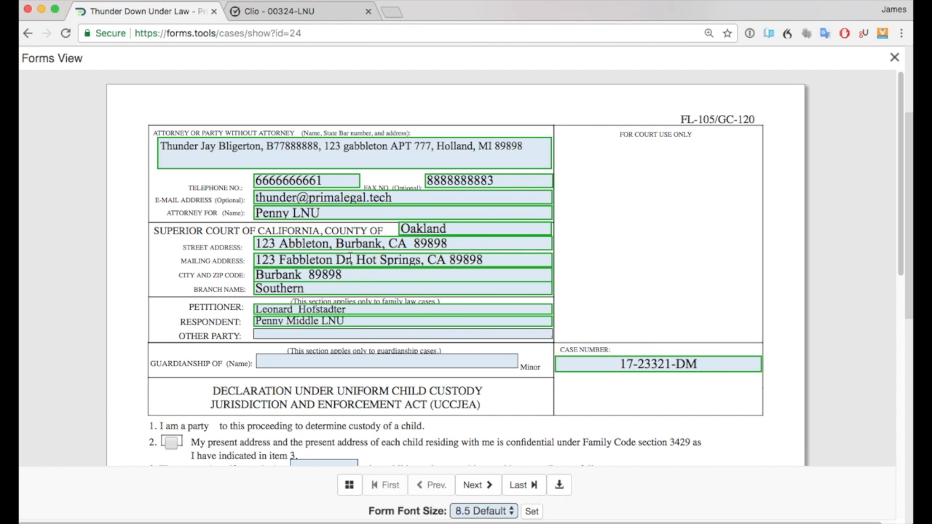
pyautogui.click(894, 57)
pyautogui.moveTo(894, 60)
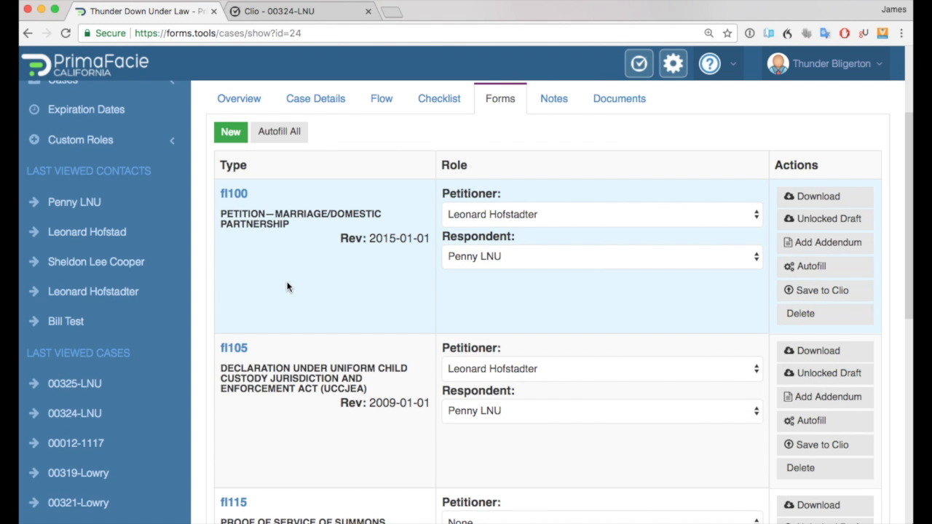
pyautogui.scroll(3, 288, 288)
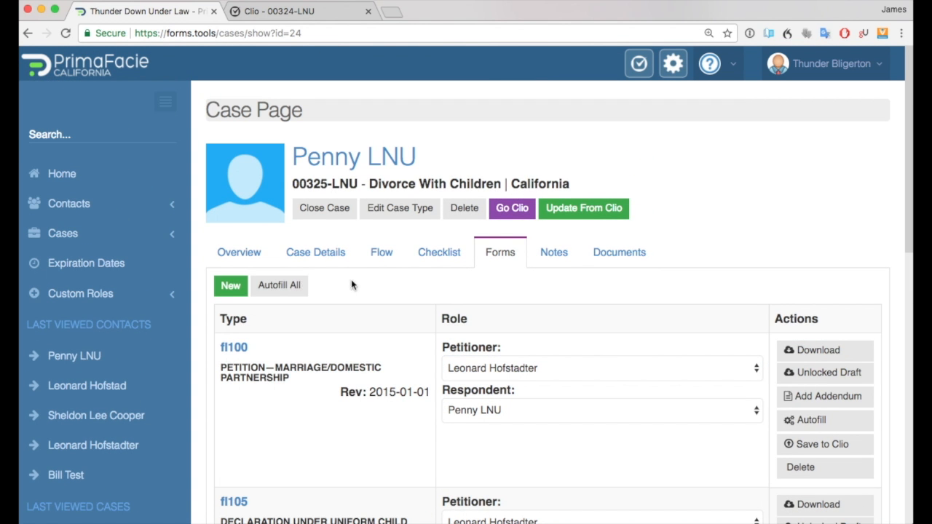
# Review the case details, then open the custom roles list of Courts.
pyautogui.click(312, 255)
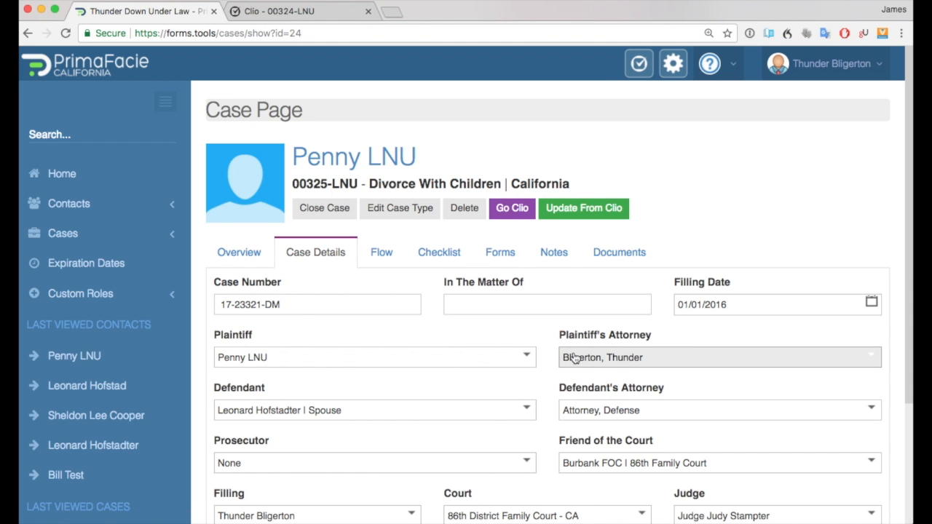
pyautogui.scroll(-1, 620, 411)
pyautogui.scroll(-1, 661, 463)
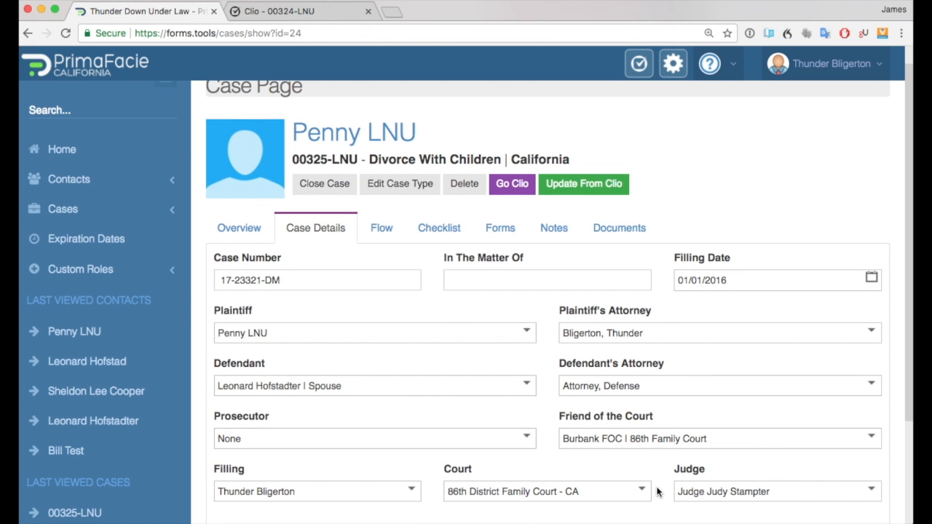
pyautogui.click(109, 271)
pyautogui.scroll(-1, 109, 274)
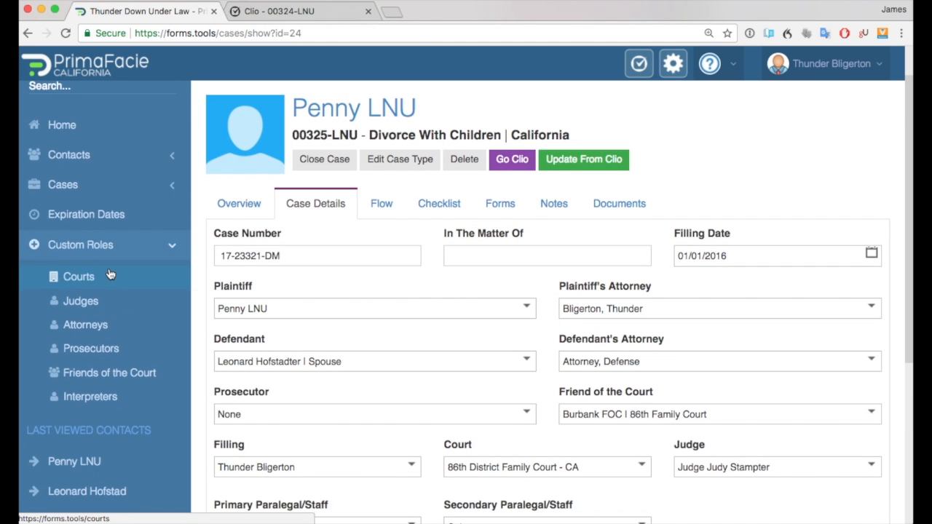
pyautogui.click(104, 275)
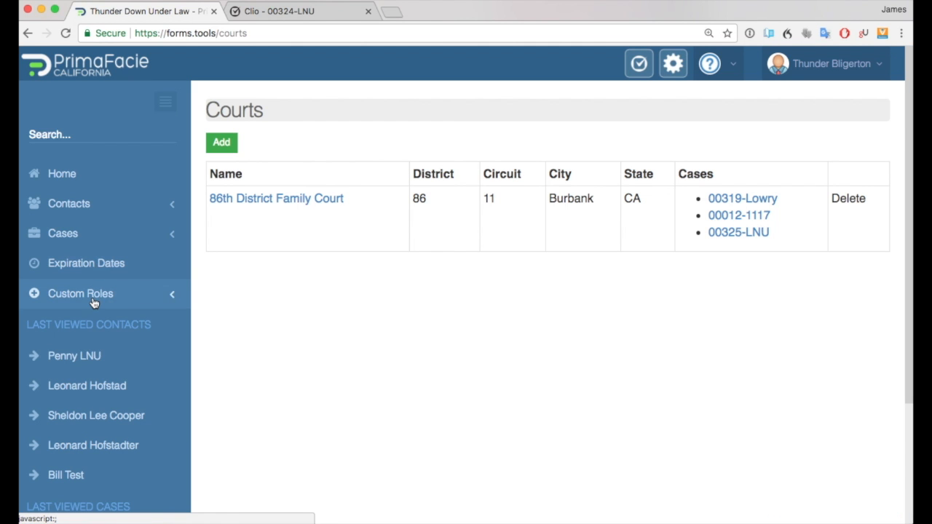
# Browse the custom role lists for Judges, Interpreters and Friends of the Court.
pyautogui.click(95, 299)
pyautogui.scroll(-2, 82, 303)
pyautogui.click(81, 302)
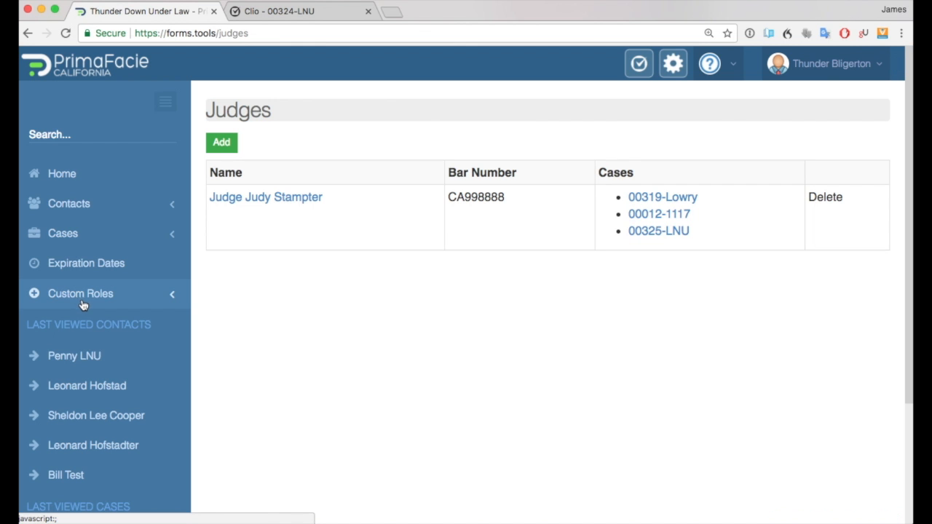
pyautogui.click(83, 306)
pyautogui.scroll(-2, 86, 310)
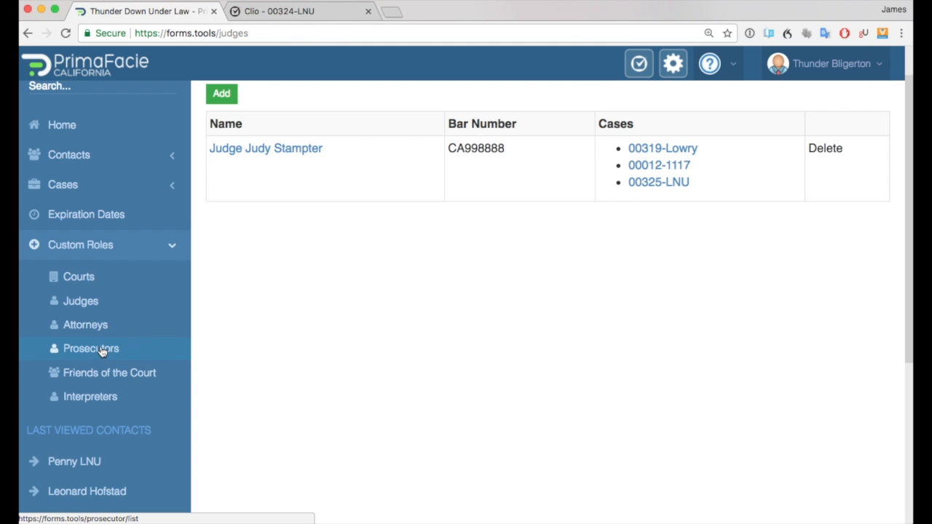
pyautogui.click(98, 403)
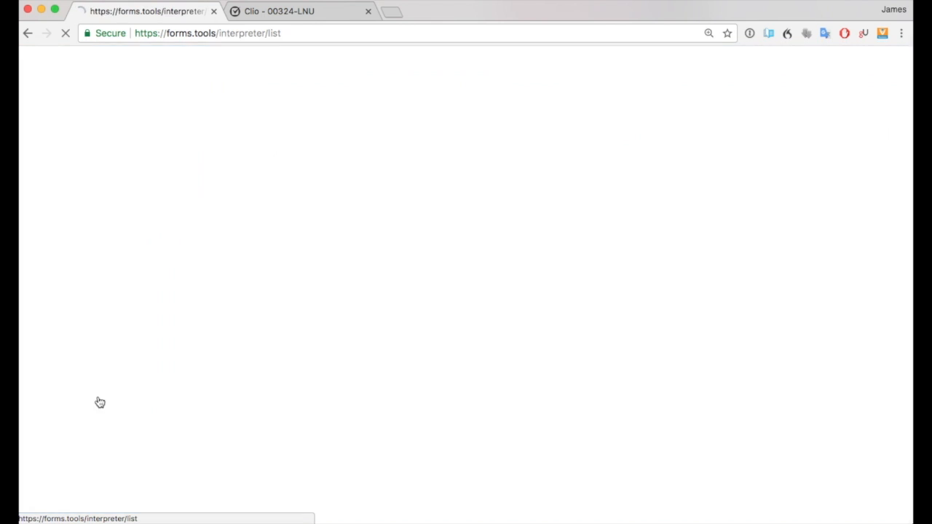
pyautogui.click(80, 295)
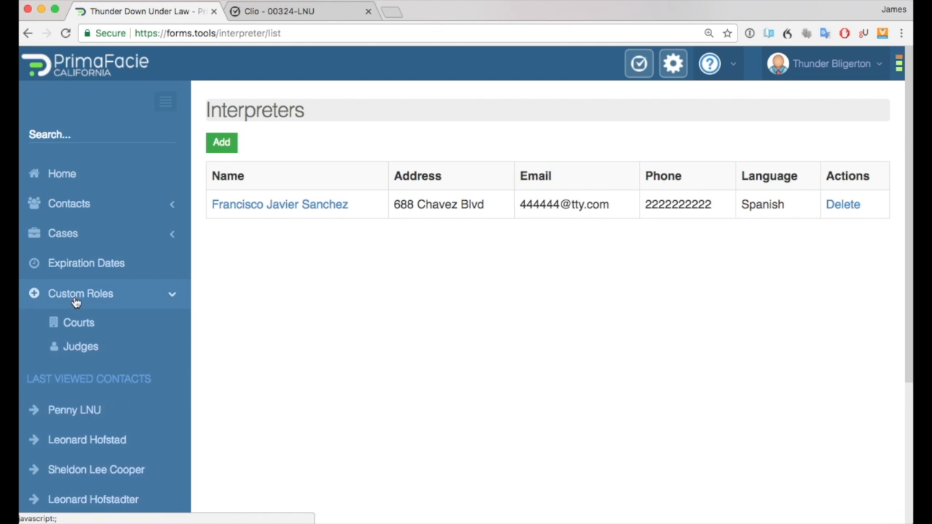
pyautogui.scroll(-1, 83, 387)
pyautogui.click(88, 377)
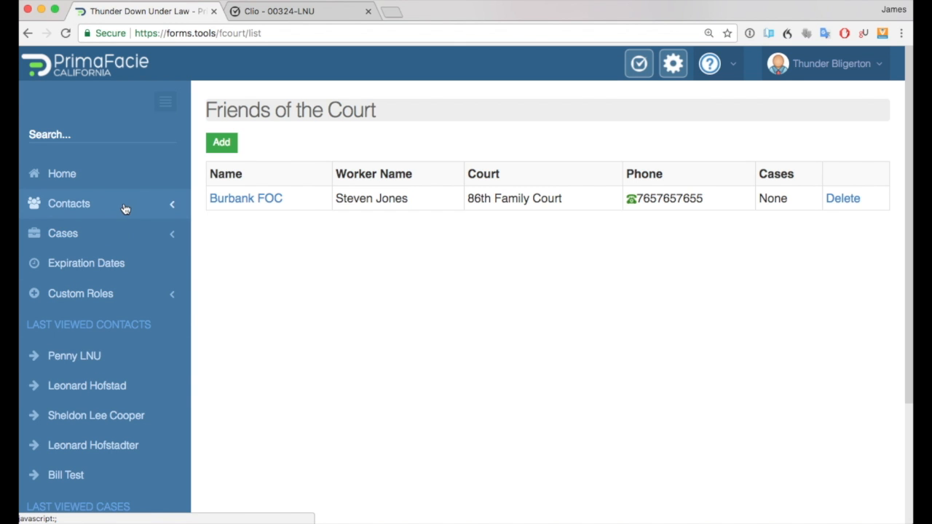
# Add a new Friend of the Court named Oakland County FOC.
pyautogui.click(220, 143)
pyautogui.click(139, 159)
pyautogui.write('Oak')
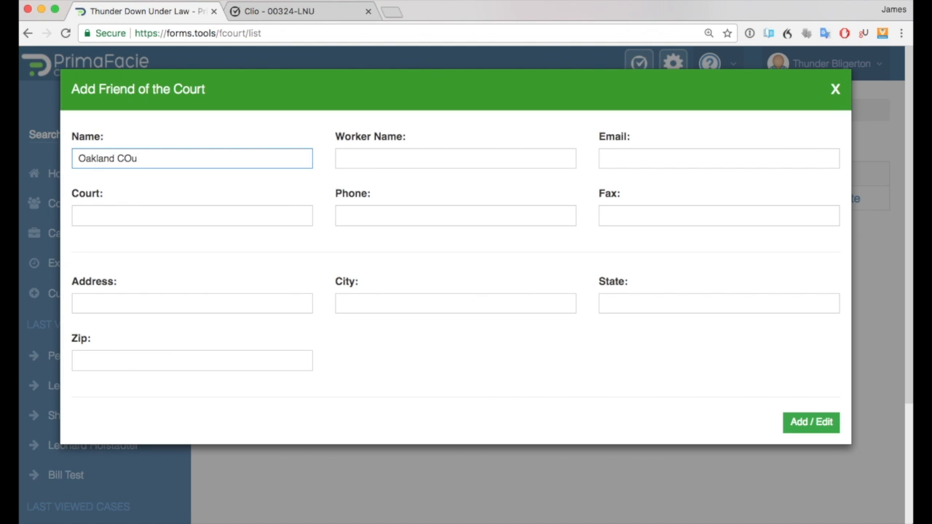
pyautogui.write('land County FOC')
pyautogui.click(392, 158)
pyautogui.click(809, 425)
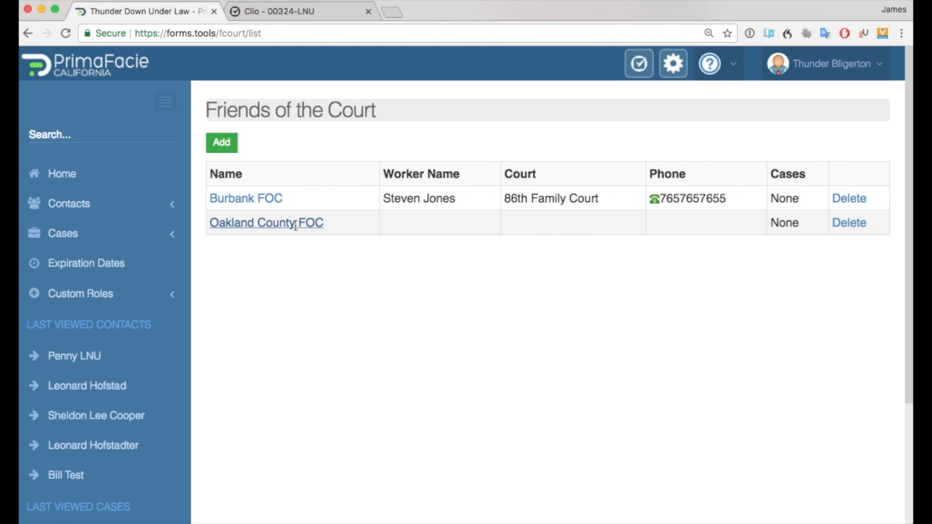
# Return to case 00325-LNU and set its Friend of the Court to Burbank FOC | 86th Family Court.
pyautogui.scroll(-2, 96, 408)
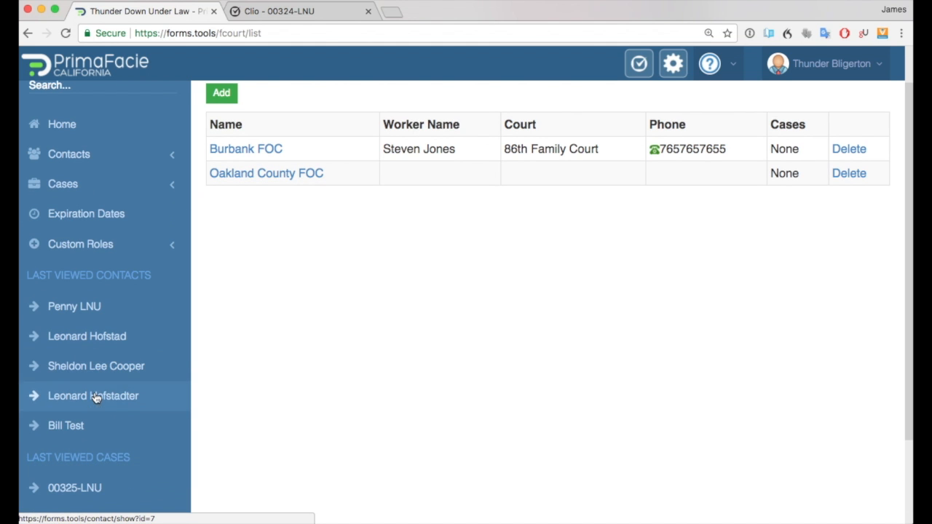
pyautogui.click(85, 484)
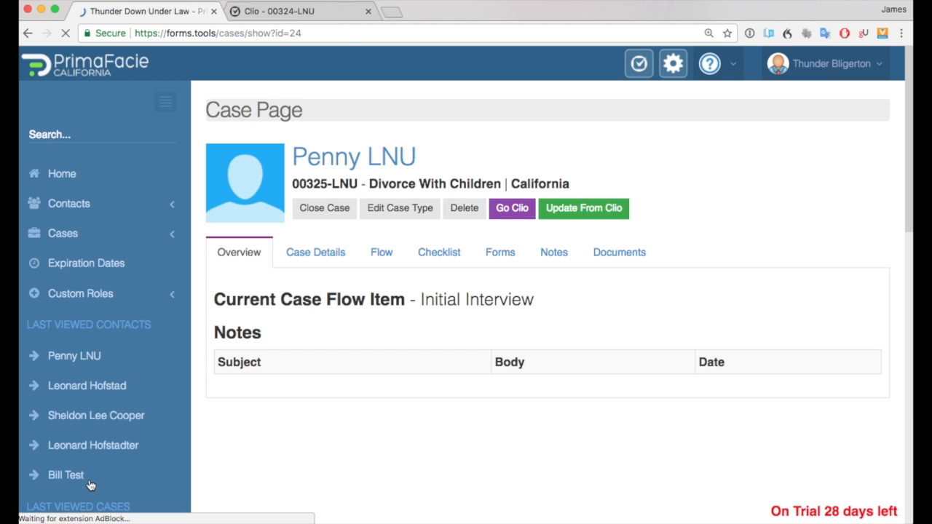
pyautogui.click(310, 262)
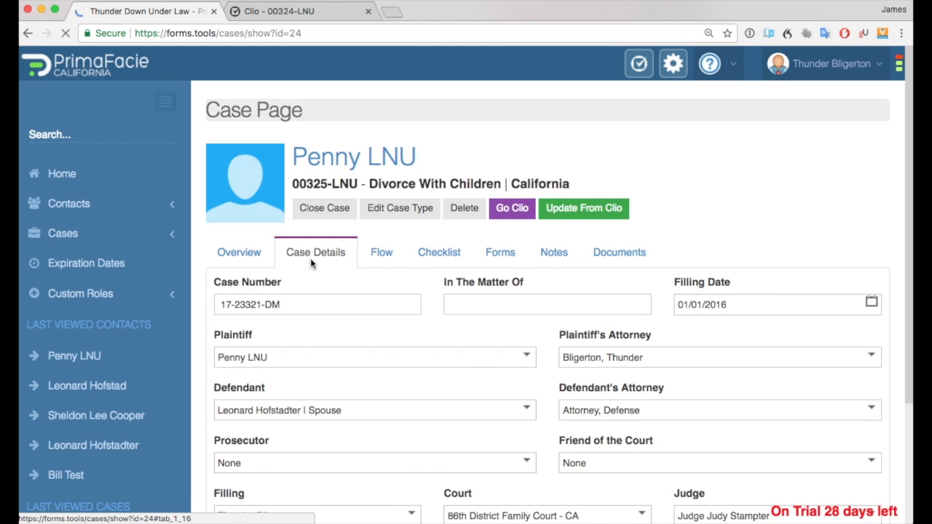
pyautogui.click(757, 466)
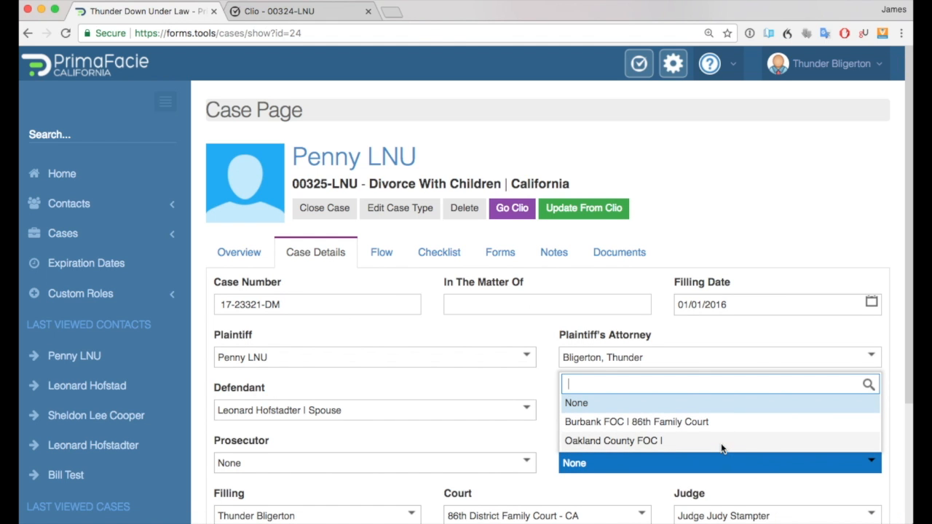
pyautogui.click(715, 422)
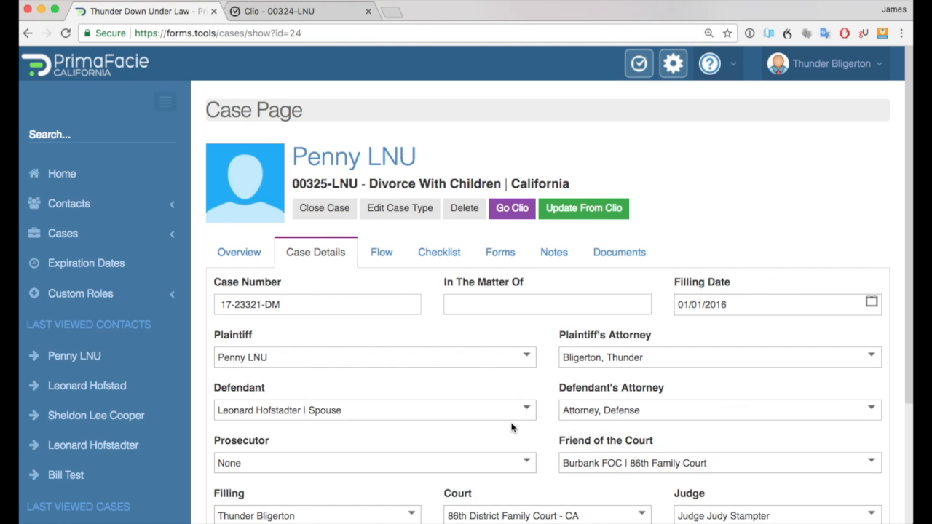
# Open the fl100 form view and append random test characters to the mailing address field.
pyautogui.click(493, 254)
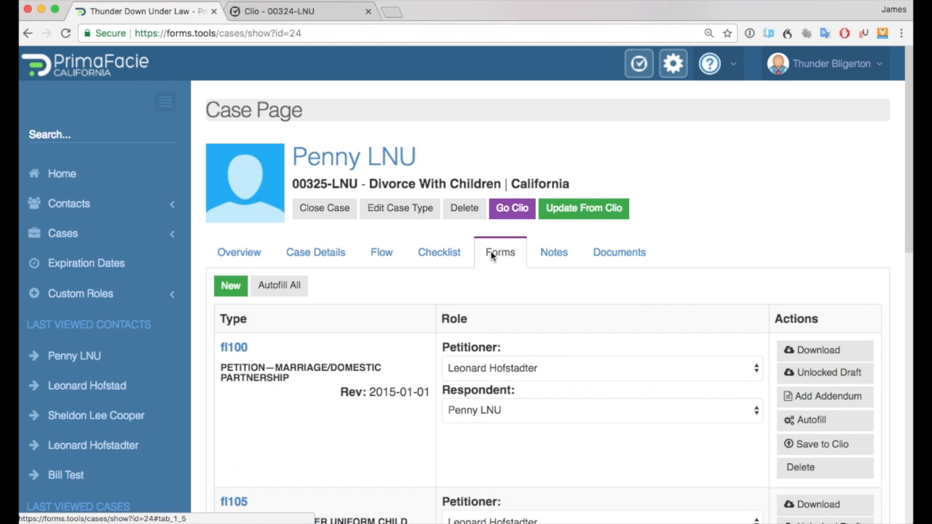
pyautogui.scroll(-1, 397, 401)
pyautogui.scroll(-1, 396, 401)
pyautogui.scroll(-1, 397, 398)
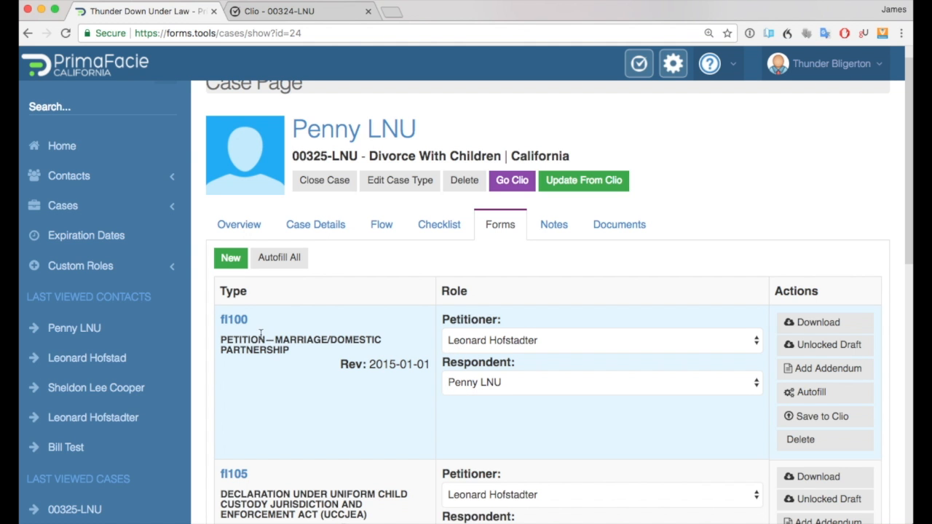
pyautogui.click(236, 321)
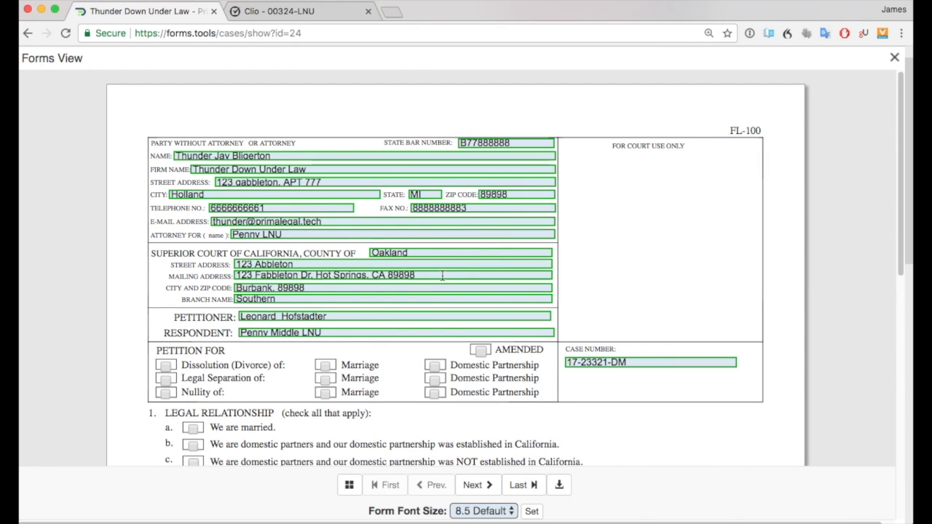
pyautogui.click(442, 276)
pyautogui.write('jfka;sdjfl;kasjdf;lkajsd;klfjas;lkdfjals;kd')
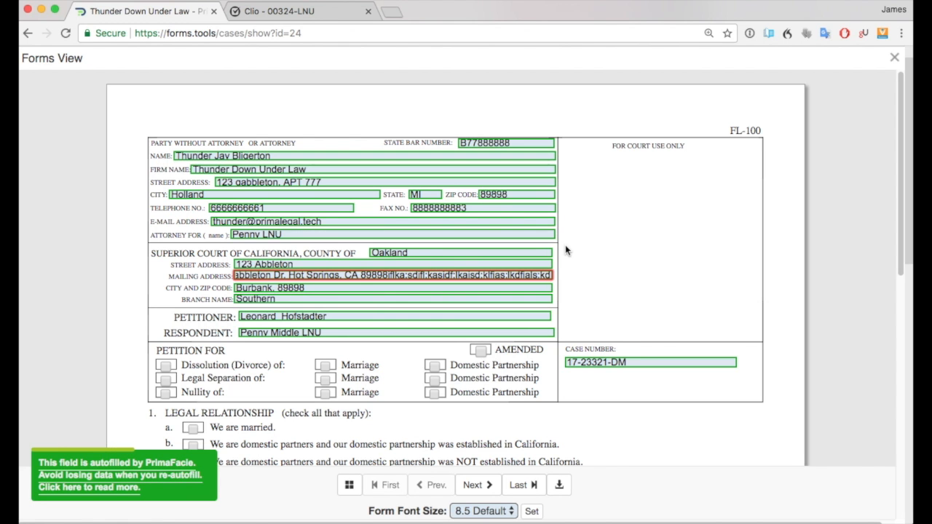
# Set the form font size to 6 and apply it.
pyautogui.scroll(-1, 639, 269)
pyautogui.scroll(-4, 639, 265)
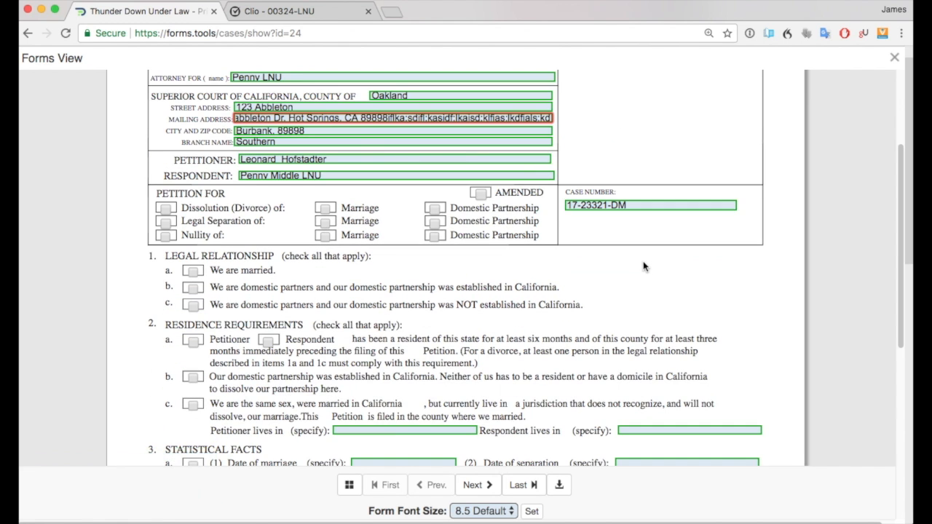
pyautogui.scroll(-4, 642, 262)
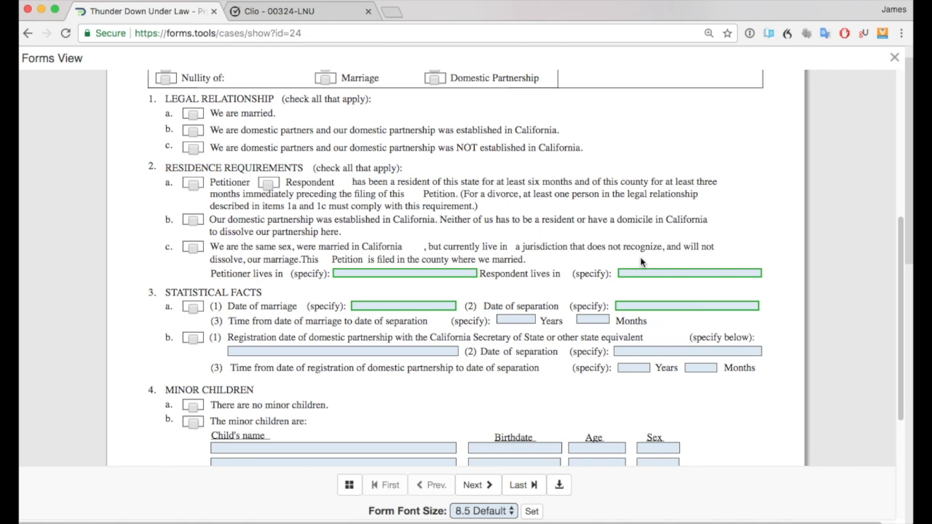
pyautogui.scroll(10, 639, 259)
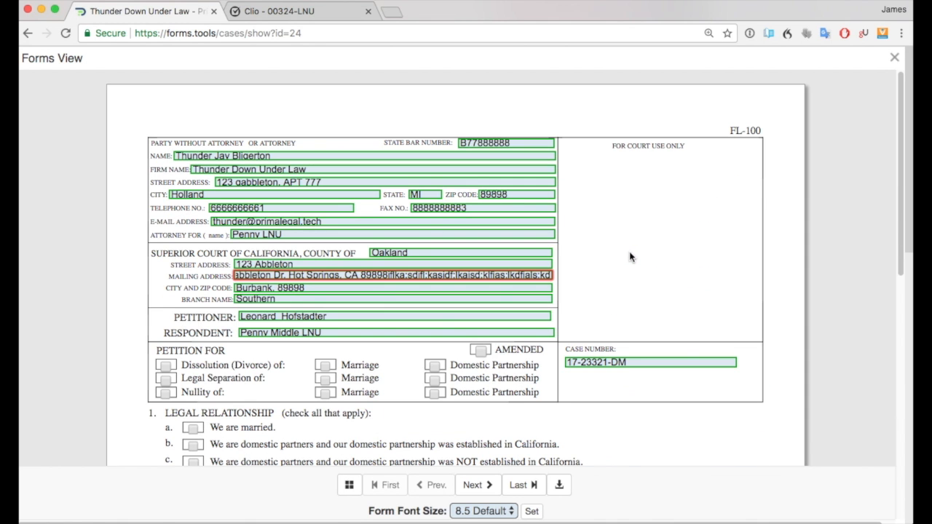
pyautogui.click(498, 513)
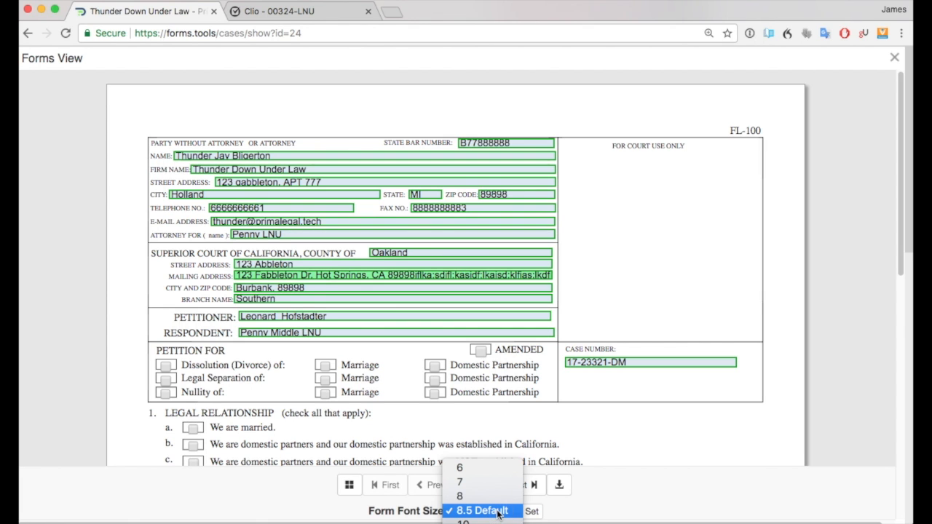
pyautogui.click(480, 470)
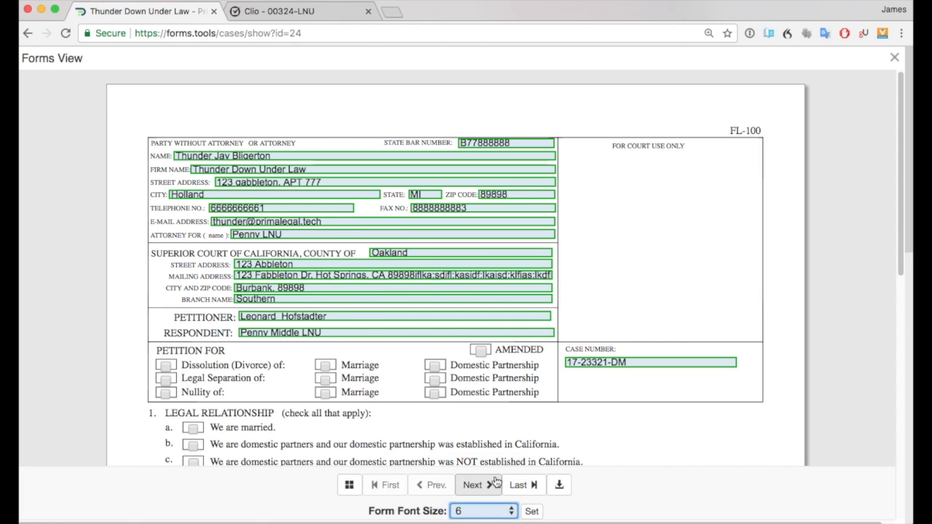
pyautogui.click(531, 512)
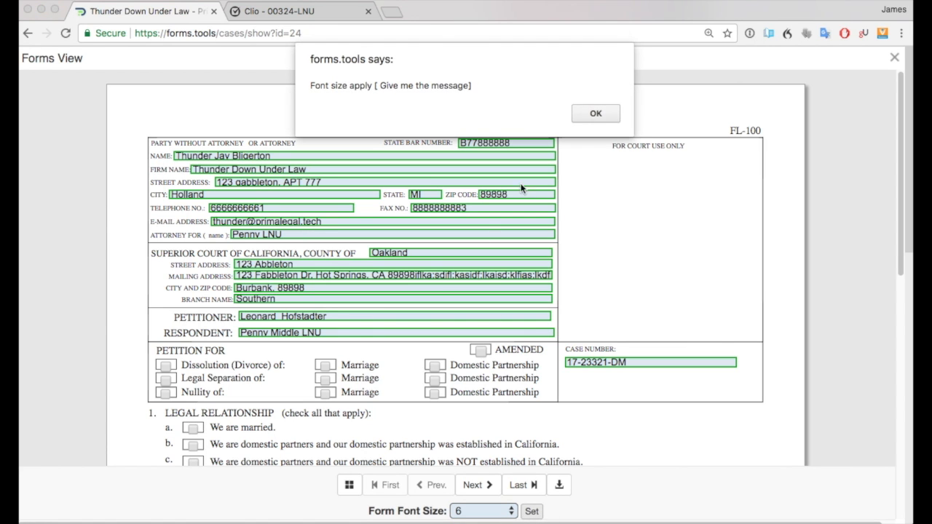
pyautogui.click(593, 111)
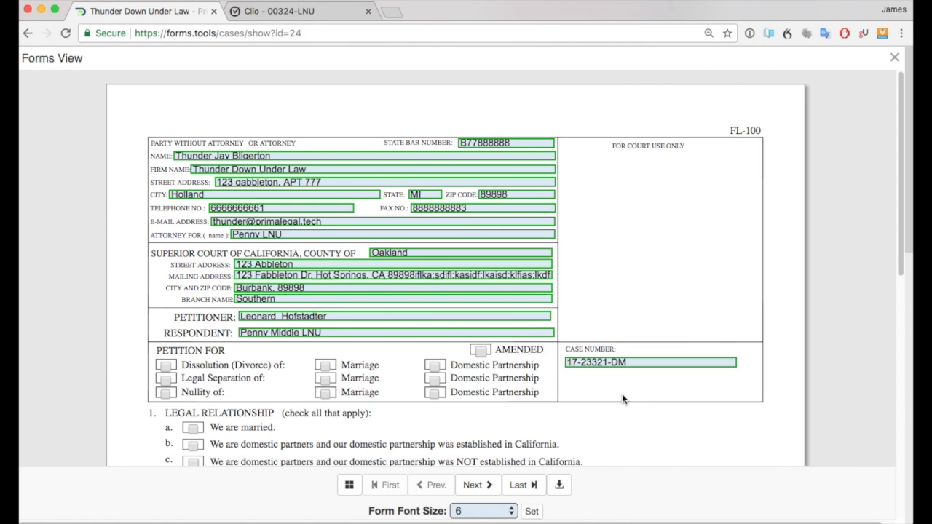
# Download the filled fl100 form as a PDF and open it for review.
pyautogui.click(562, 486)
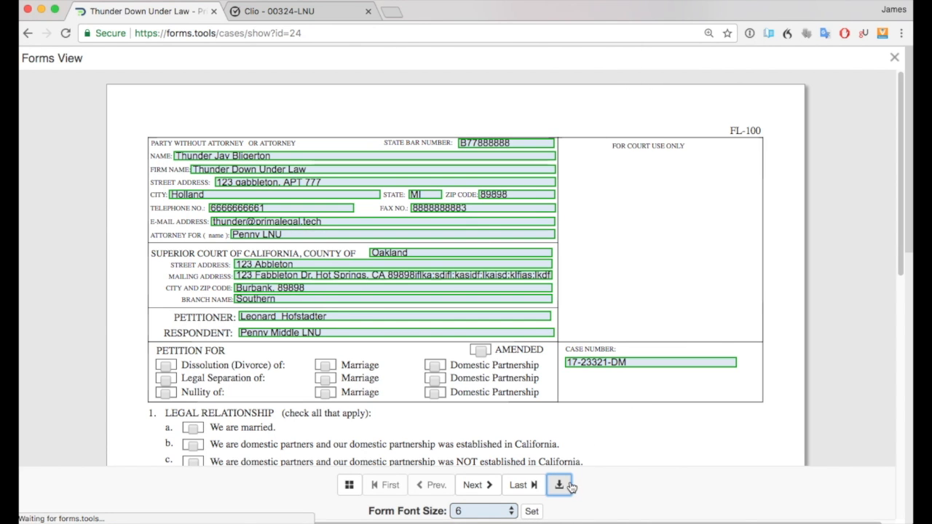
pyautogui.click(671, 373)
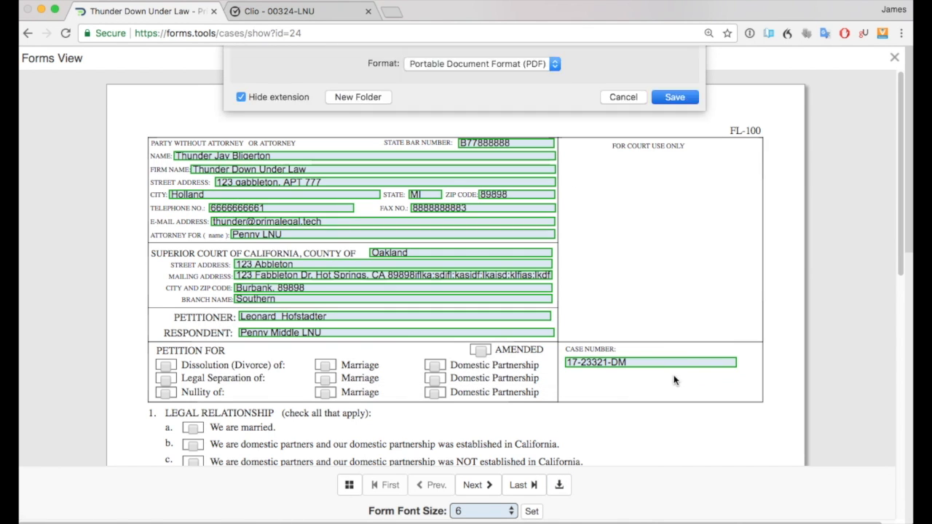
pyautogui.click(84, 516)
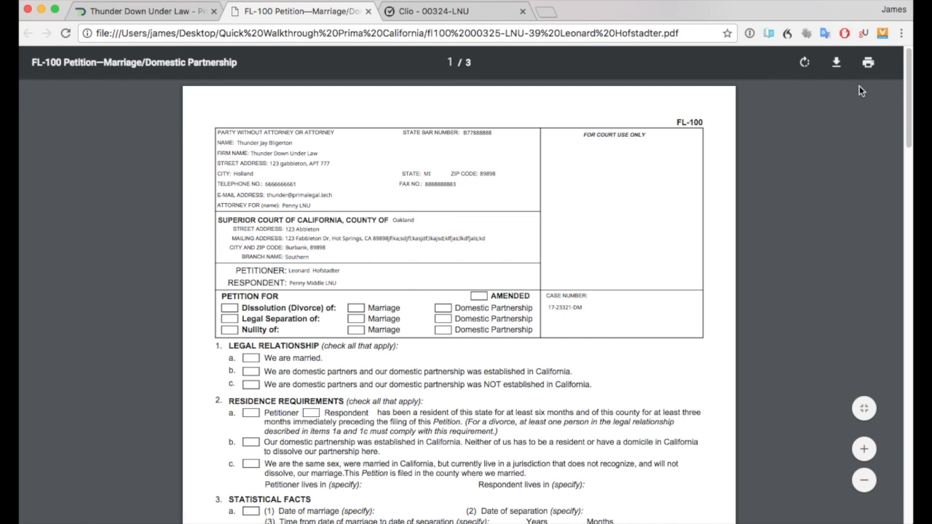
pyautogui.click(368, 12)
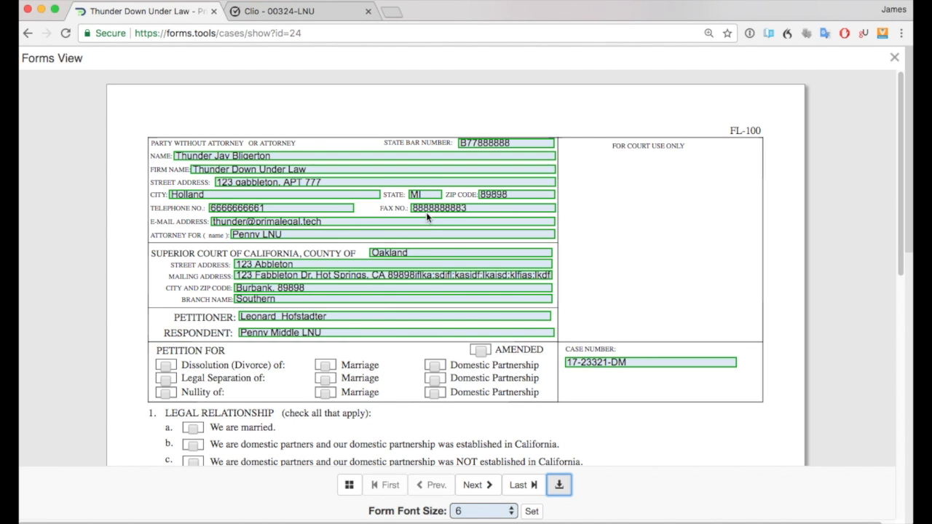
# Go to page 3 of the form, tick the other-property checkbox and enter test text in its box.
pyautogui.click(350, 487)
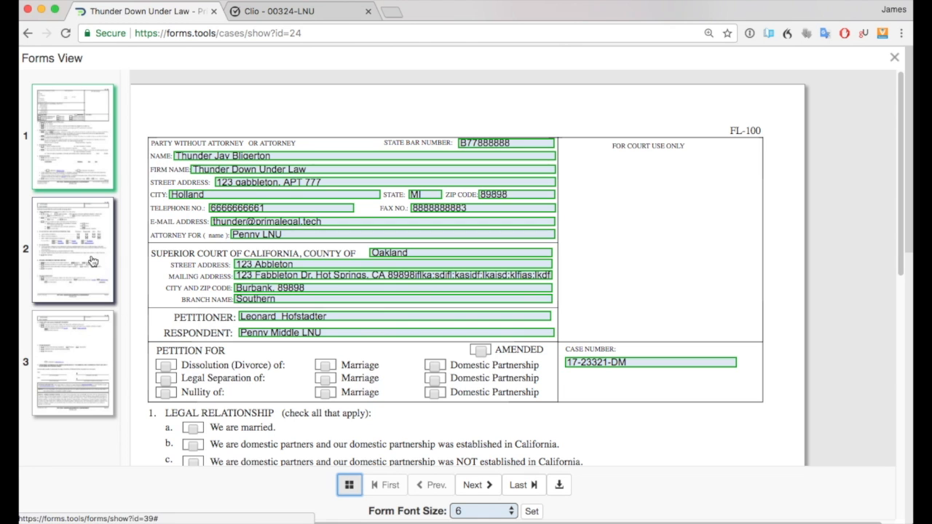
pyautogui.click(93, 300)
pyautogui.click(87, 340)
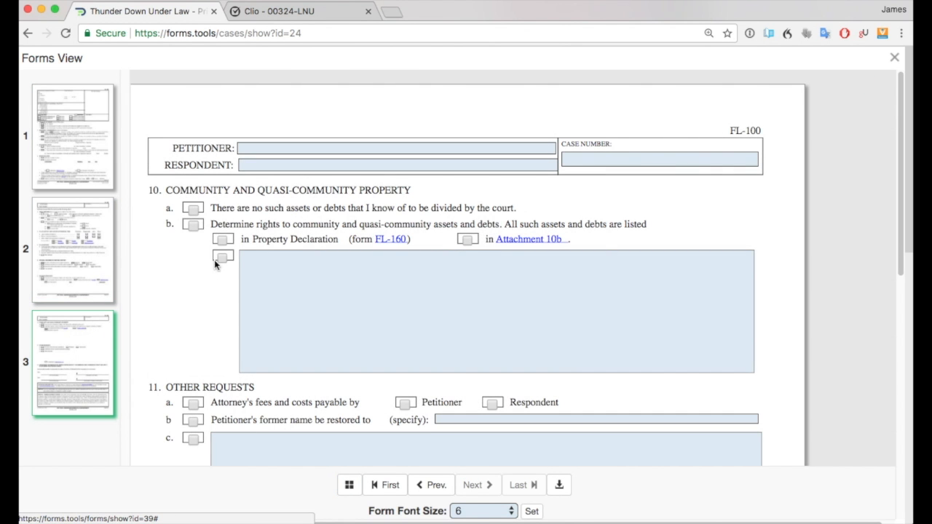
pyautogui.click(223, 258)
pyautogui.write('jfalskdjfklajdklajdkla')
pyautogui.hotkey('shift', 'Tab')
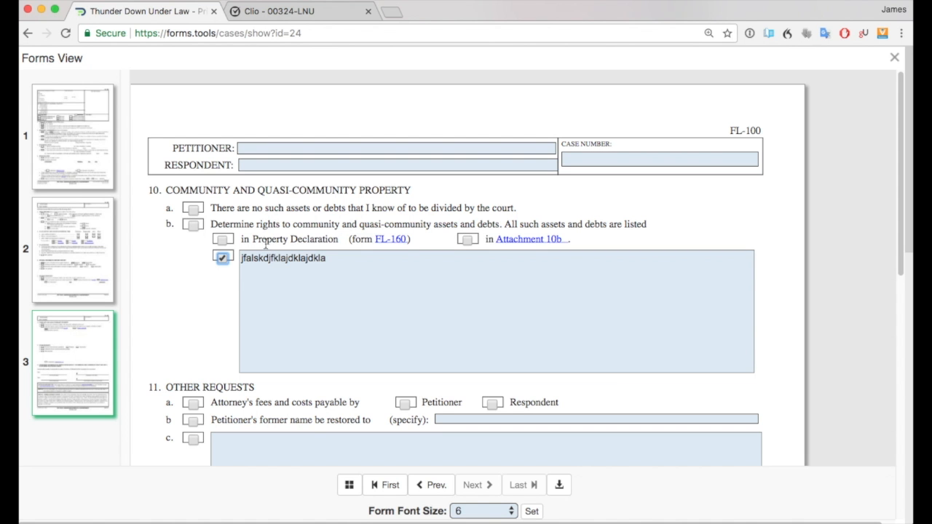
# Close the Forms View to return to the case's Forms tab.
pyautogui.click(894, 58)
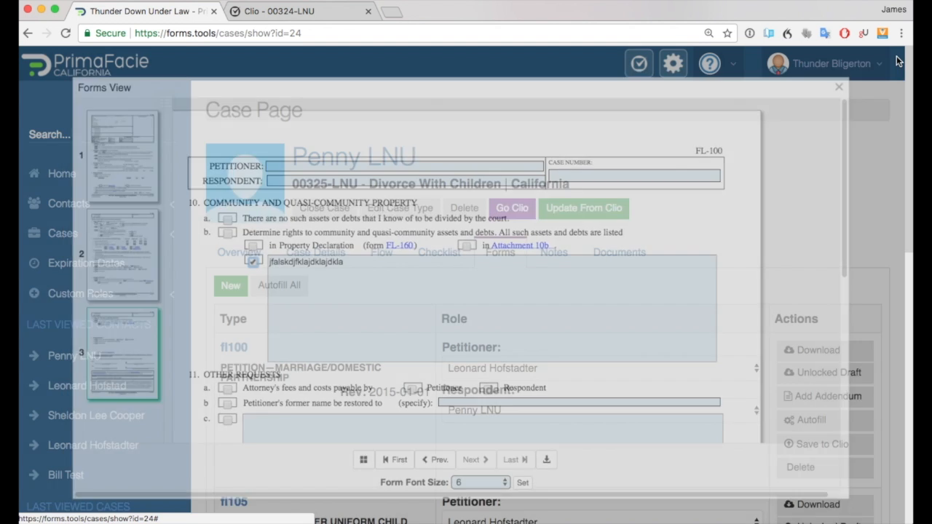
pyautogui.click(879, 64)
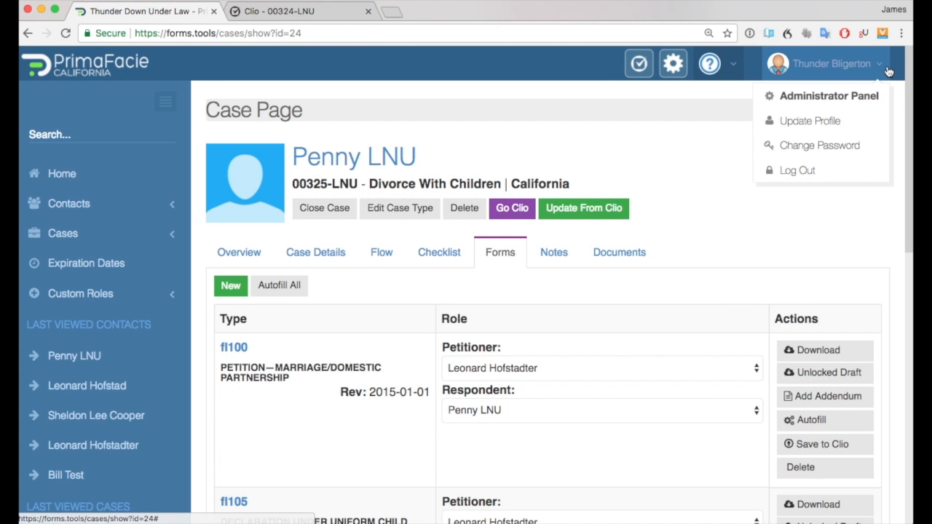
pyautogui.click(691, 224)
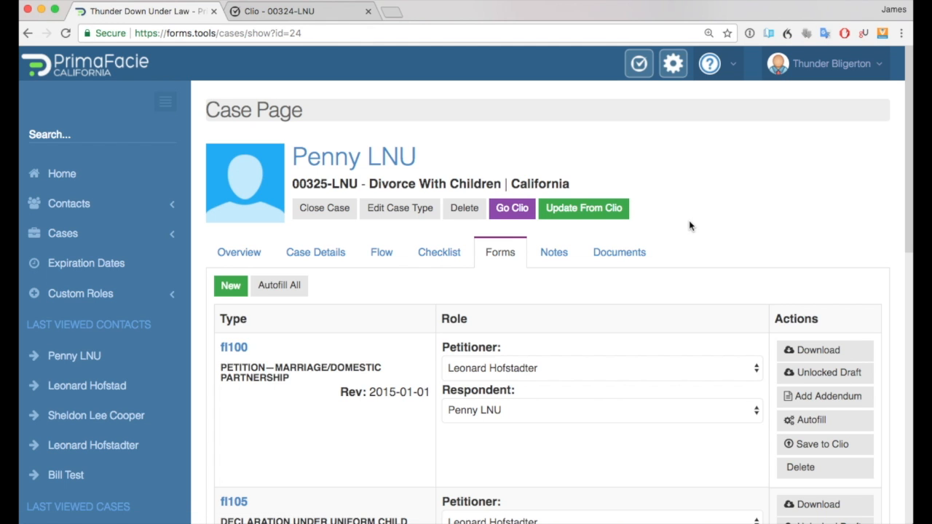